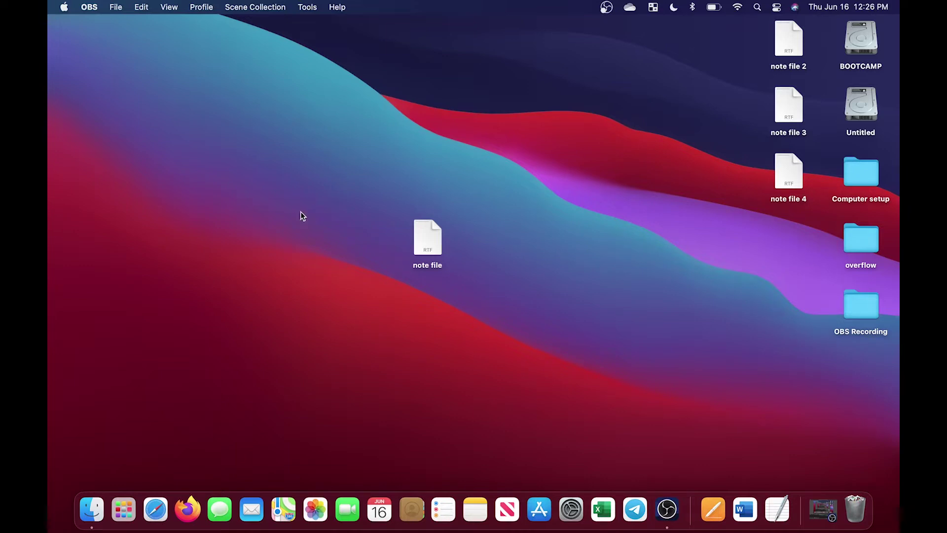
Open note file on the desktop to view its text, then close it
{"action": "left_click", "coordinate": [429, 238]}
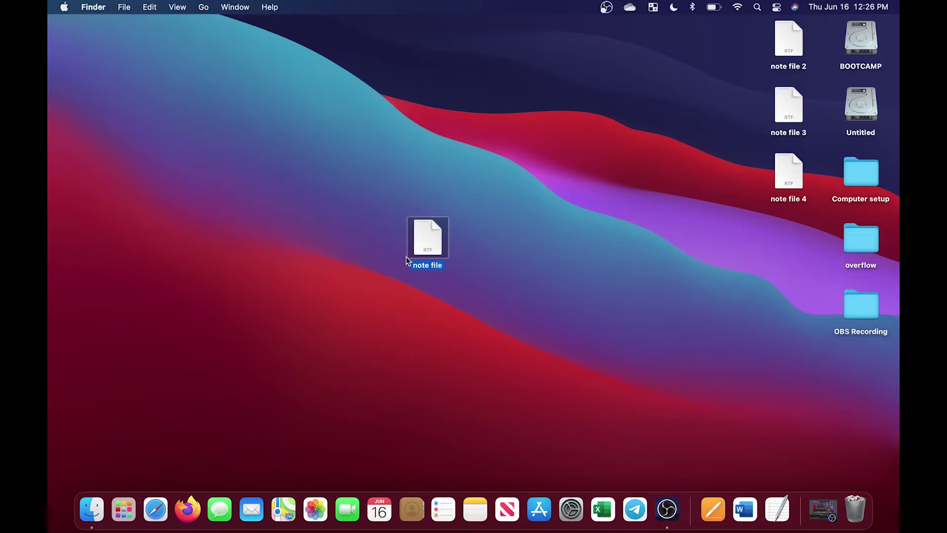
{"action": "double_click", "coordinate": [432, 249]}
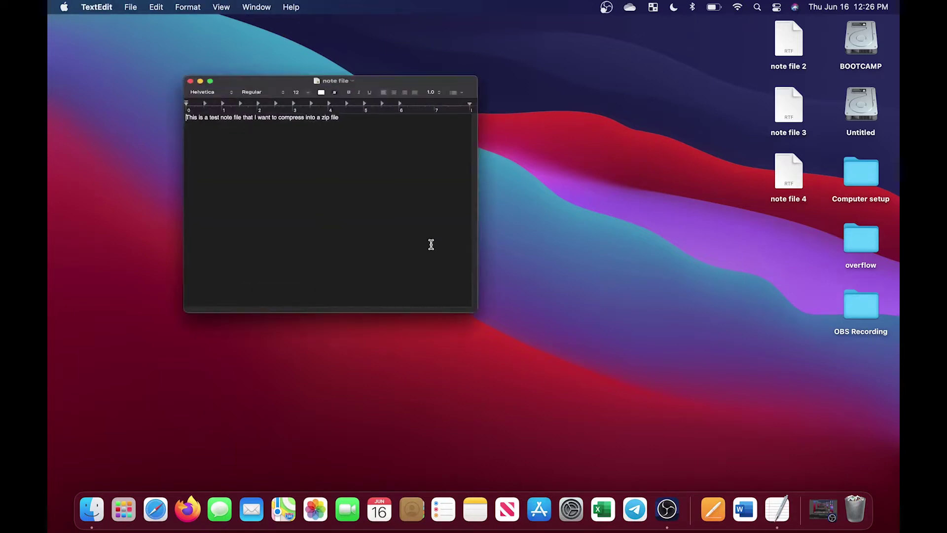
{"action": "left_click", "coordinate": [262, 125]}
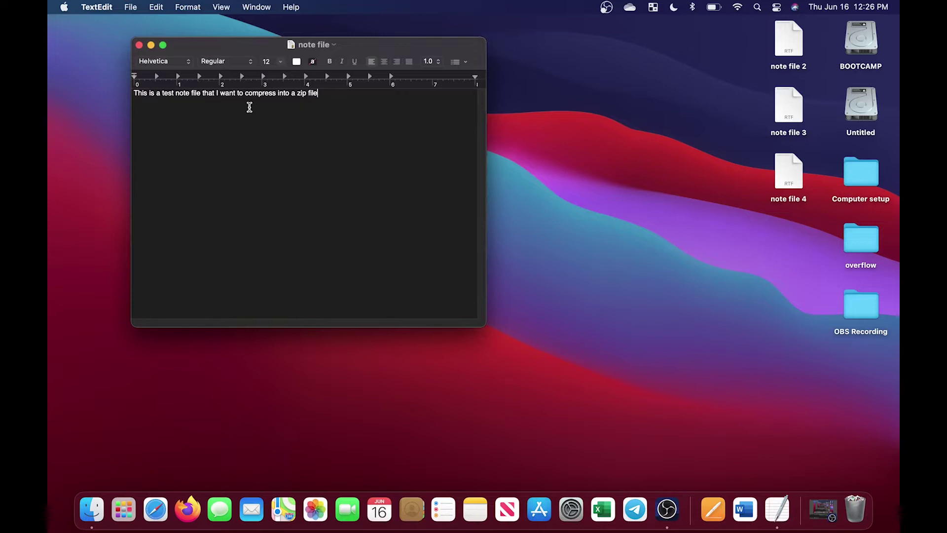
{"action": "left_click", "coordinate": [139, 45]}
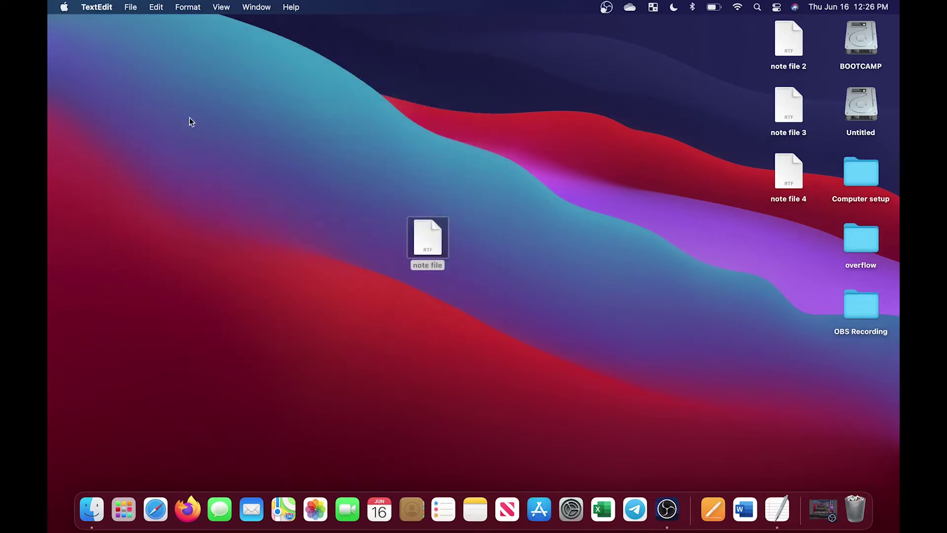
Compress note file into note file.zip, then move the zip to the Trash
{"action": "right_click", "coordinate": [423, 238]}
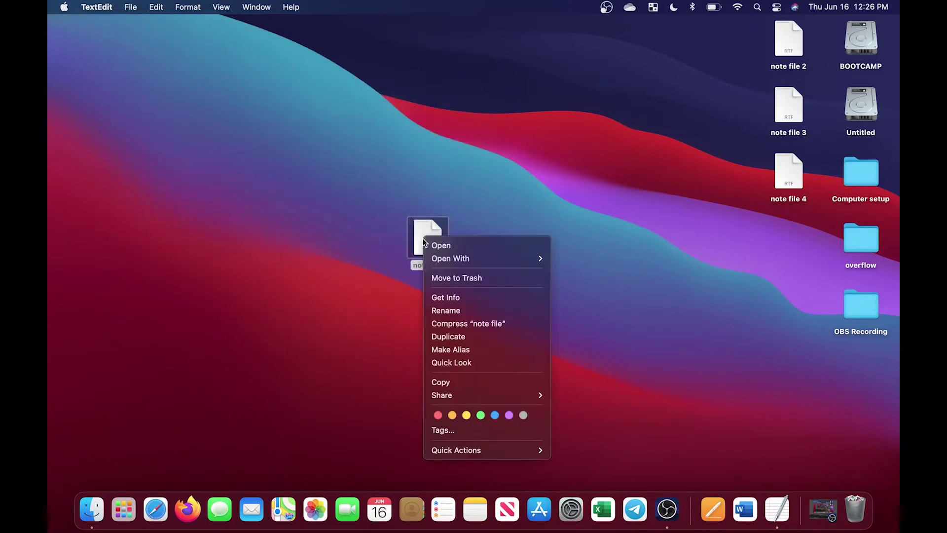
{"action": "left_click", "coordinate": [481, 326]}
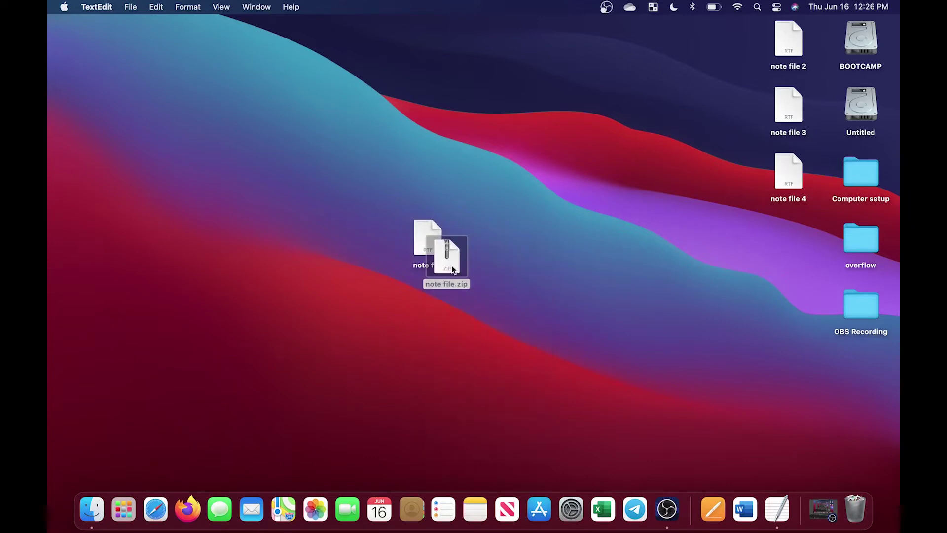
{"action": "left_click_drag", "start_coordinate": [453, 270], "coordinate": [507, 252]}
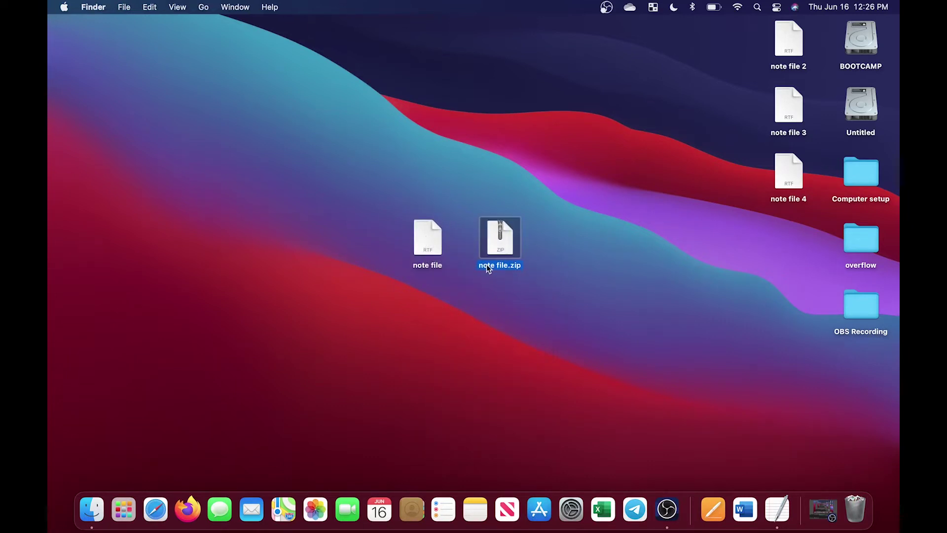
{"action": "left_click", "coordinate": [496, 274]}
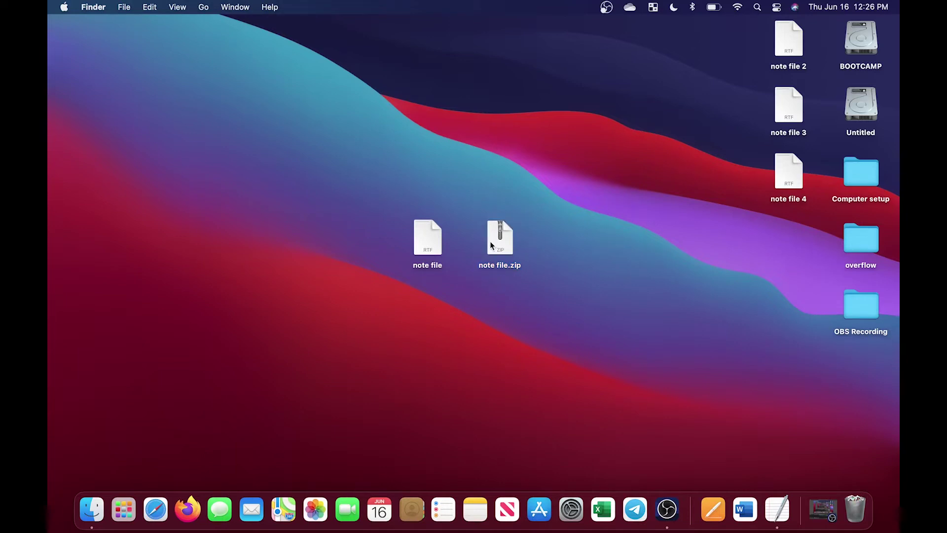
{"action": "left_click_drag", "start_coordinate": [490, 241], "coordinate": [856, 499]}
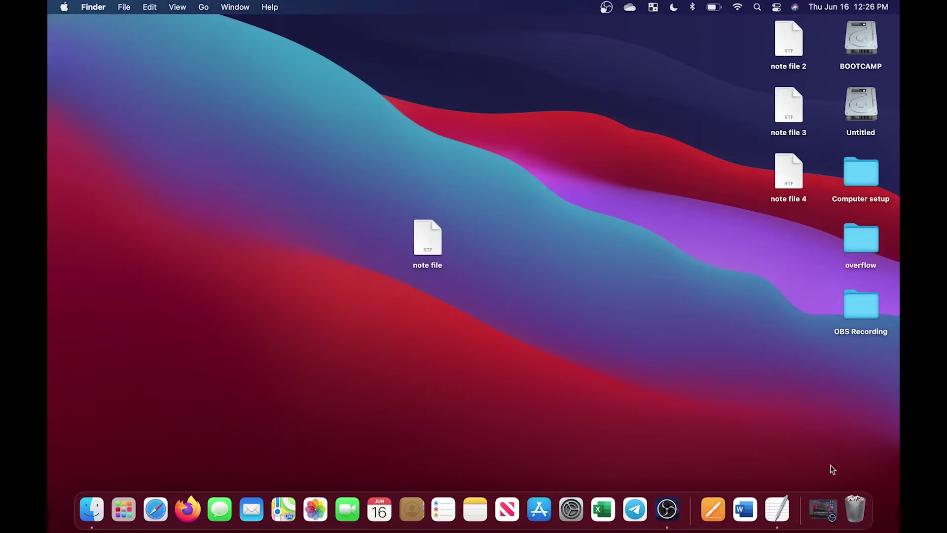
Arrange note files 2, 3 and 4 in a row beside note file mid-desktop
{"action": "left_click_drag", "start_coordinate": [702, 52], "coordinate": [786, 165]}
{"action": "left_click_drag", "start_coordinate": [780, 69], "coordinate": [493, 246]}
{"action": "left_click", "coordinate": [543, 276]}
{"action": "left_click_drag", "start_coordinate": [499, 303], "coordinate": [573, 242]}
{"action": "left_click_drag", "start_coordinate": [500, 370], "coordinate": [644, 242]}
{"action": "left_click_drag", "start_coordinate": [240, 216], "coordinate": [770, 278]}
{"action": "left_click_drag", "start_coordinate": [428, 237], "coordinate": [355, 239]}
{"action": "left_click", "coordinate": [267, 242]}
Compress the four note files into Archive.zip and expand it into an Archive folder
{"action": "left_click_drag", "start_coordinate": [266, 181], "coordinate": [614, 286]}
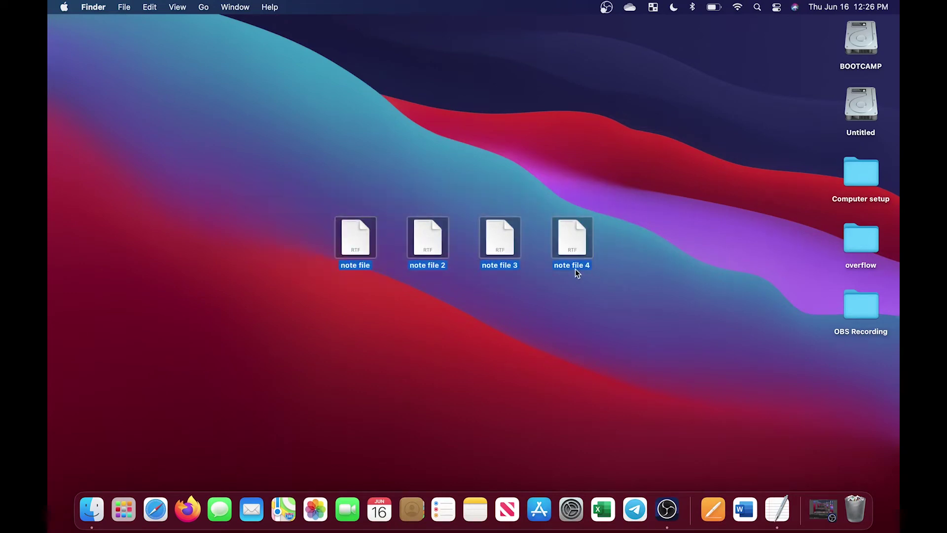
{"action": "right_click", "coordinate": [355, 245]}
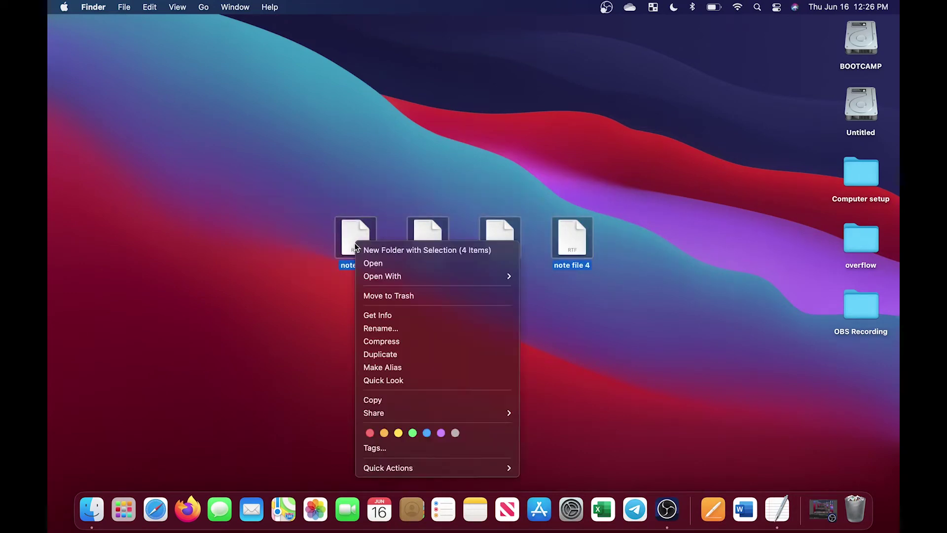
{"action": "left_click", "coordinate": [395, 340]}
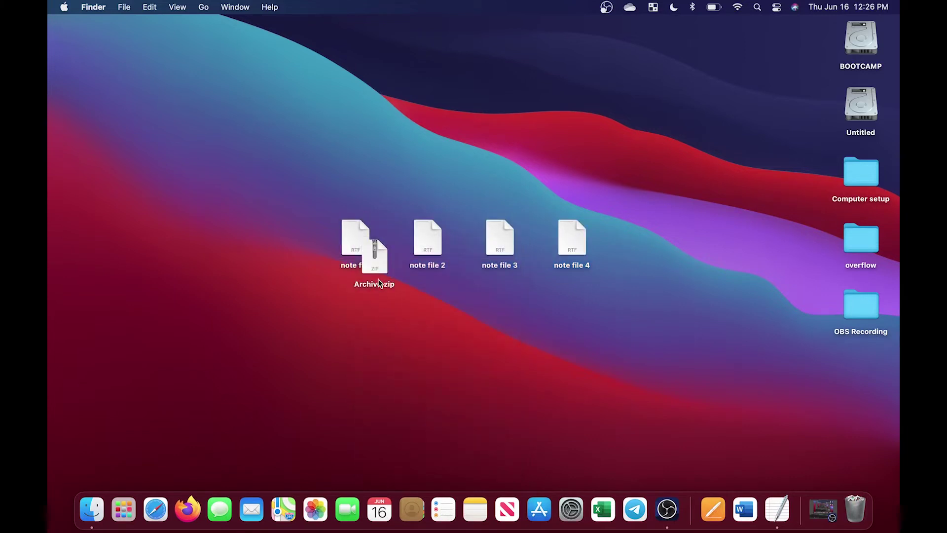
{"action": "left_click_drag", "start_coordinate": [378, 279], "coordinate": [424, 333]}
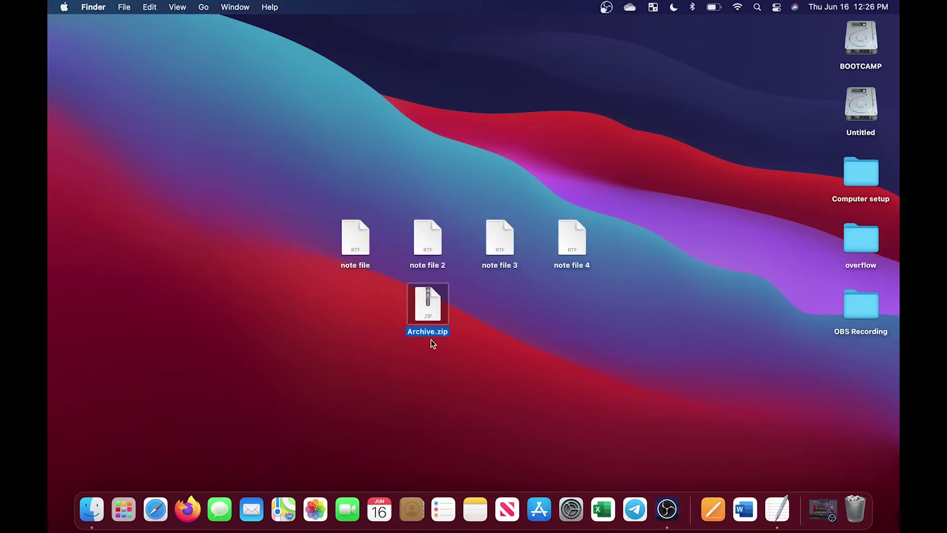
{"action": "left_click", "coordinate": [461, 332]}
{"action": "double_click", "coordinate": [425, 304]}
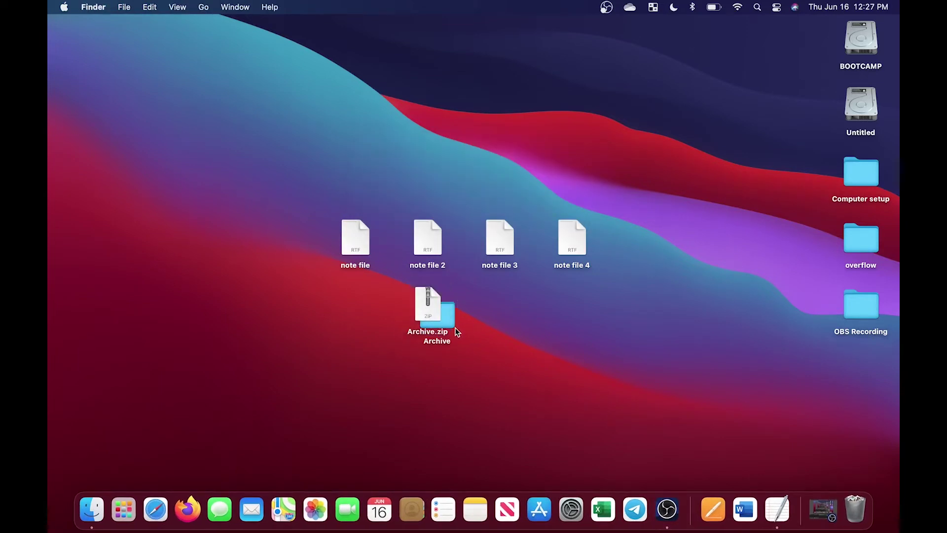
Check the Archive folder holds the four notes, then trash it and Archive.zip
{"action": "left_click", "coordinate": [450, 326]}
{"action": "double_click", "coordinate": [446, 325]}
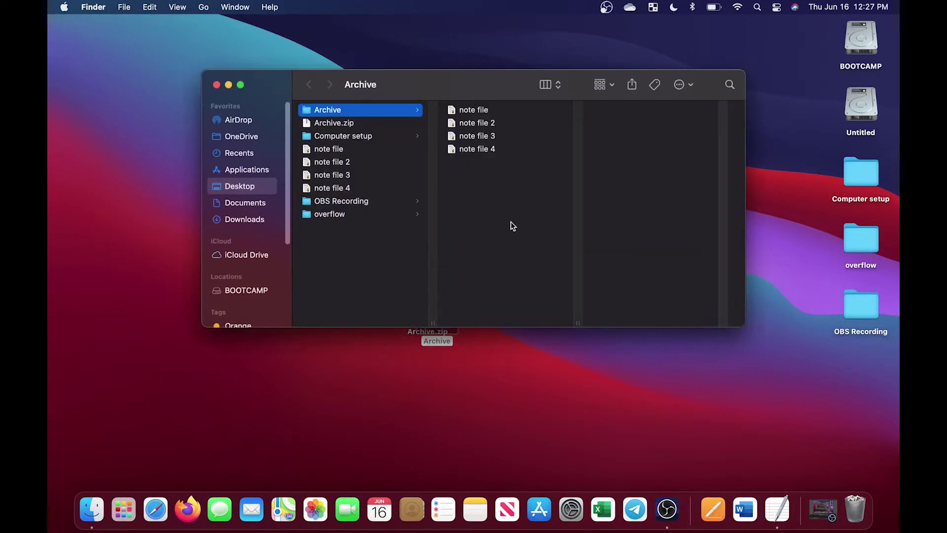
{"action": "left_click_drag", "start_coordinate": [510, 221], "coordinate": [477, 105]}
{"action": "left_click", "coordinate": [487, 191]}
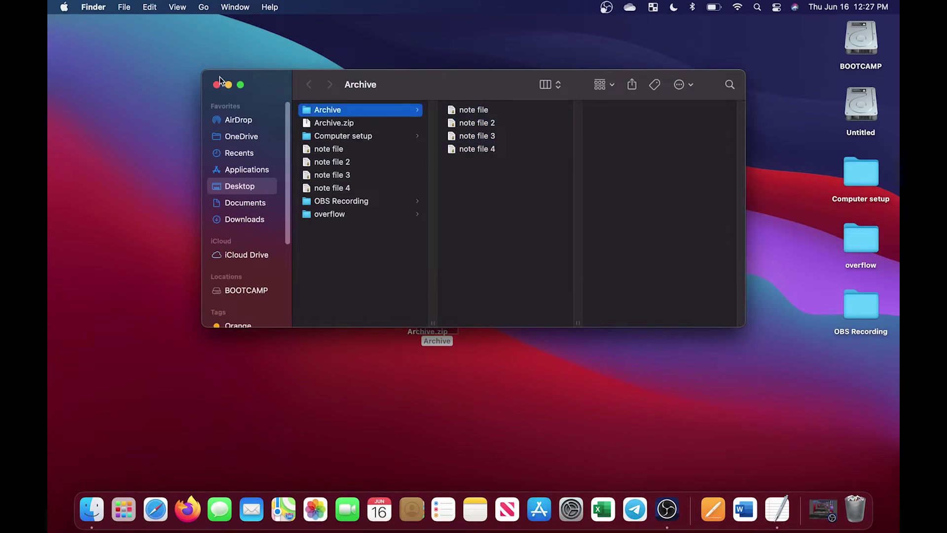
{"action": "left_click", "coordinate": [216, 84]}
{"action": "left_click_drag", "start_coordinate": [432, 311], "coordinate": [854, 508]}
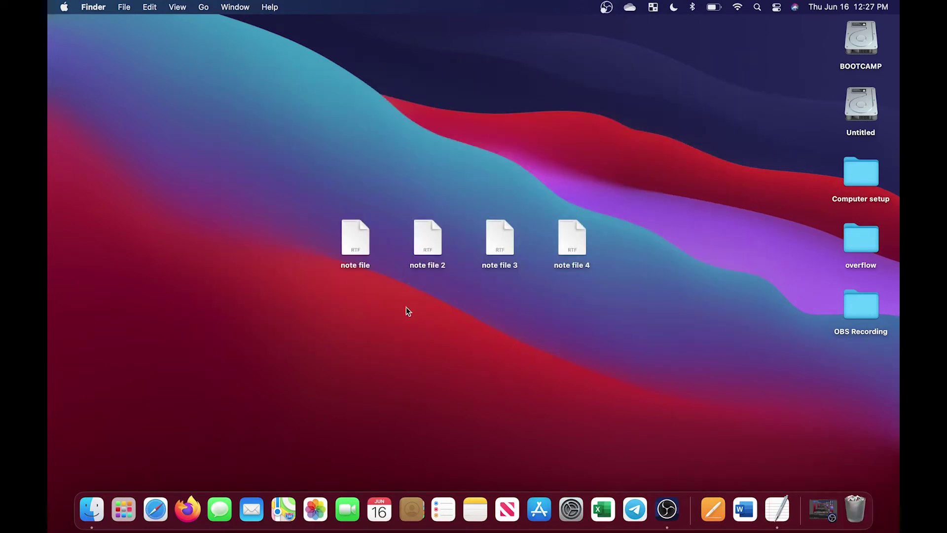
Create a new folder on the desktop named untitled folder
{"action": "right_click", "coordinate": [340, 170]}
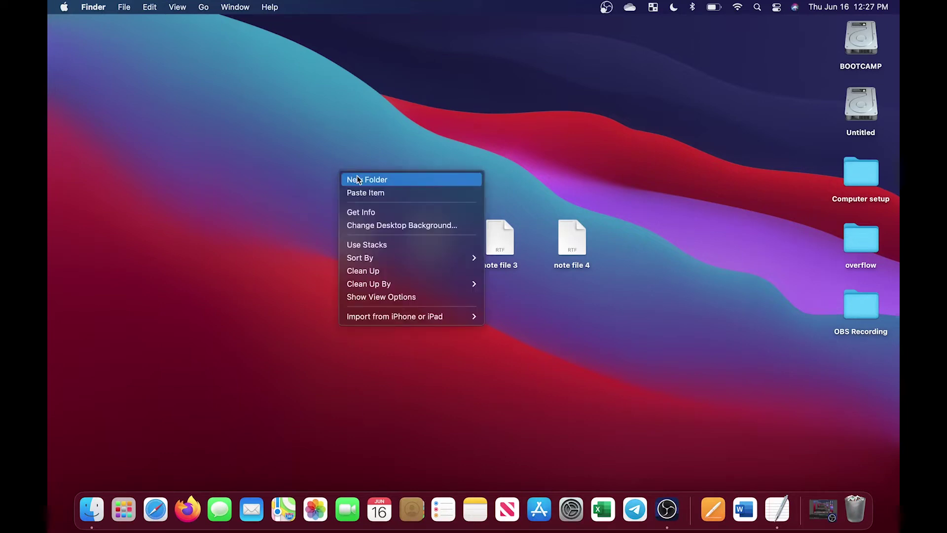
{"action": "left_click", "coordinate": [345, 178]}
{"action": "left_click", "coordinate": [311, 206]}
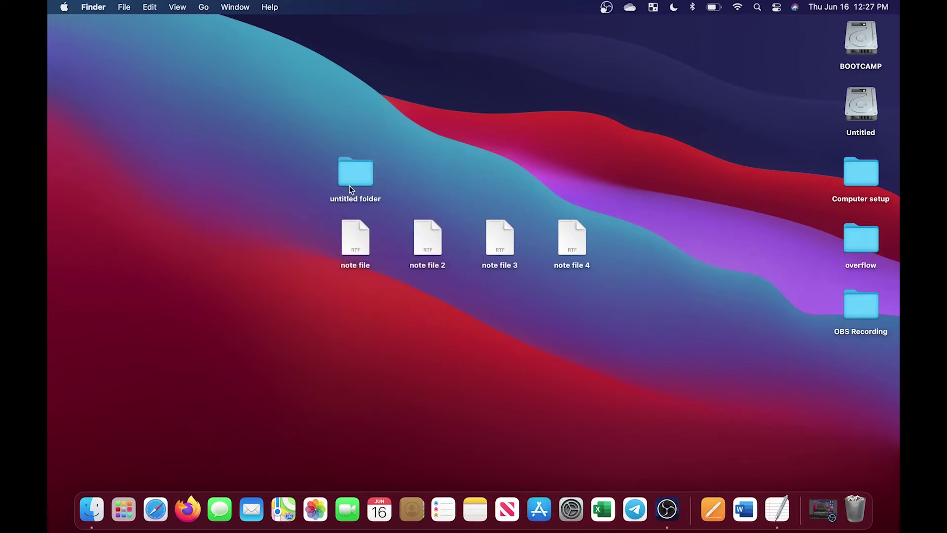
{"action": "left_click", "coordinate": [358, 177]}
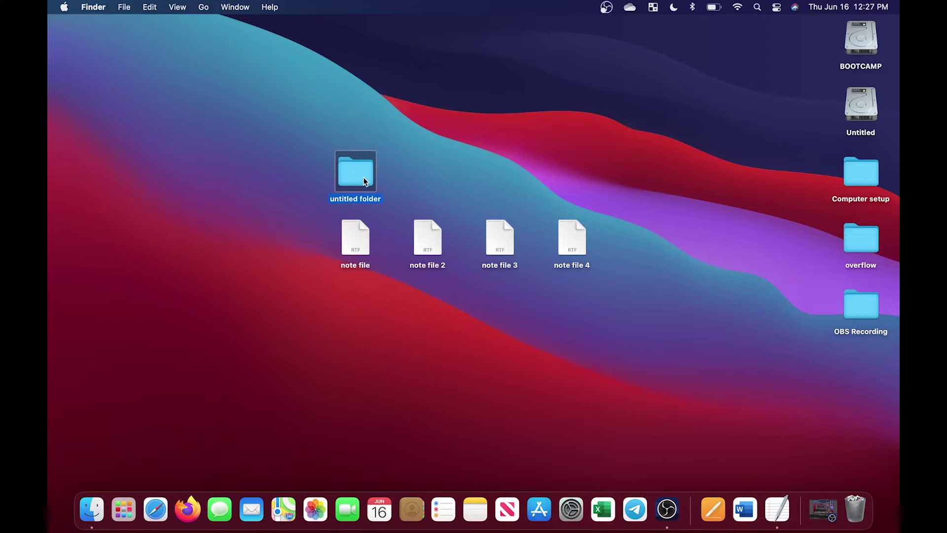
Move all four note files into untitled folder
{"action": "left_click_drag", "start_coordinate": [302, 239], "coordinate": [572, 259]}
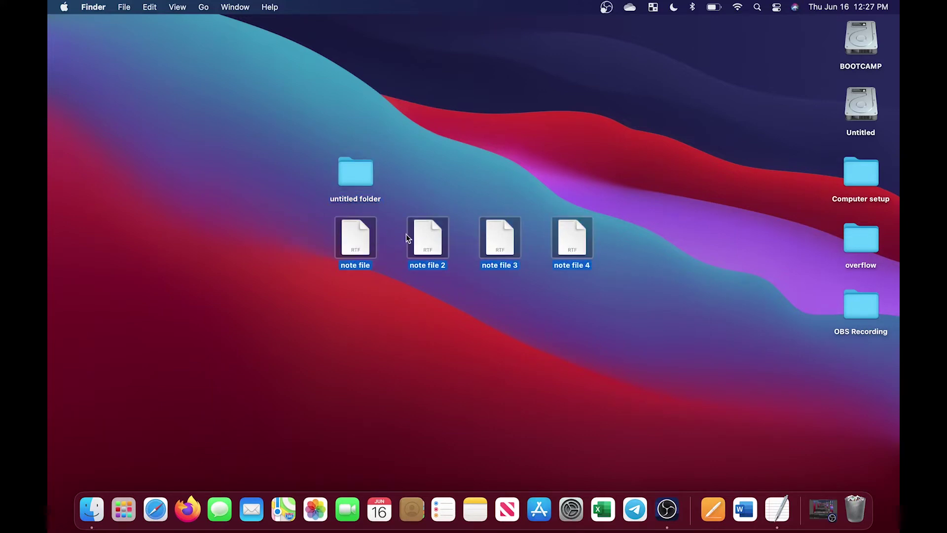
{"action": "left_click_drag", "start_coordinate": [355, 244], "coordinate": [340, 78]}
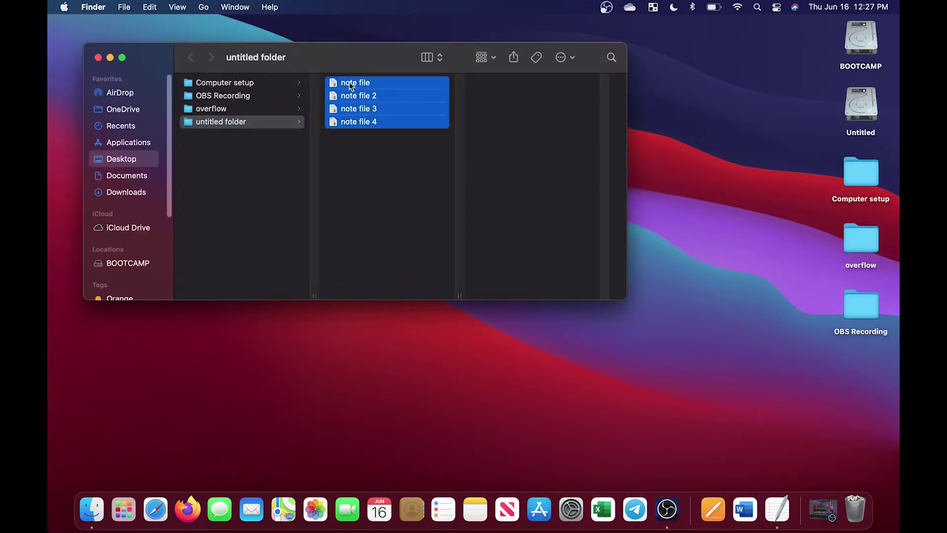
{"action": "left_click", "coordinate": [98, 57]}
Zip untitled folder, expand the zip, and open untitled folder 2 to see its four notes
{"action": "right_click", "coordinate": [363, 179]}
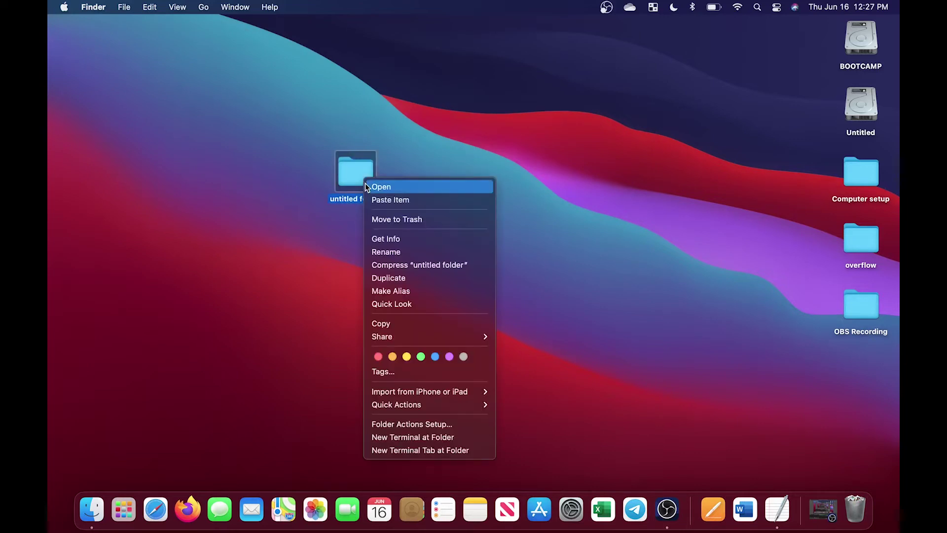
{"action": "left_click", "coordinate": [417, 264]}
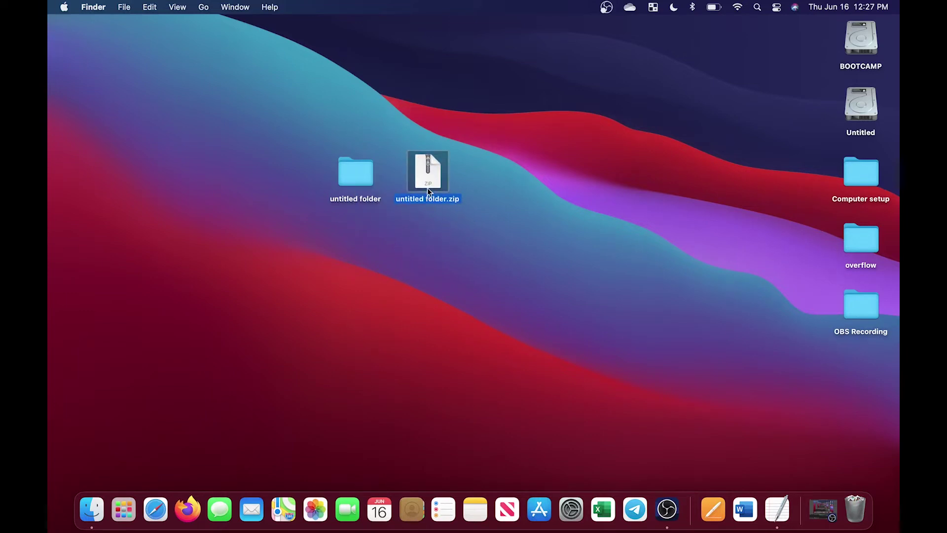
{"action": "double_click", "coordinate": [427, 188]}
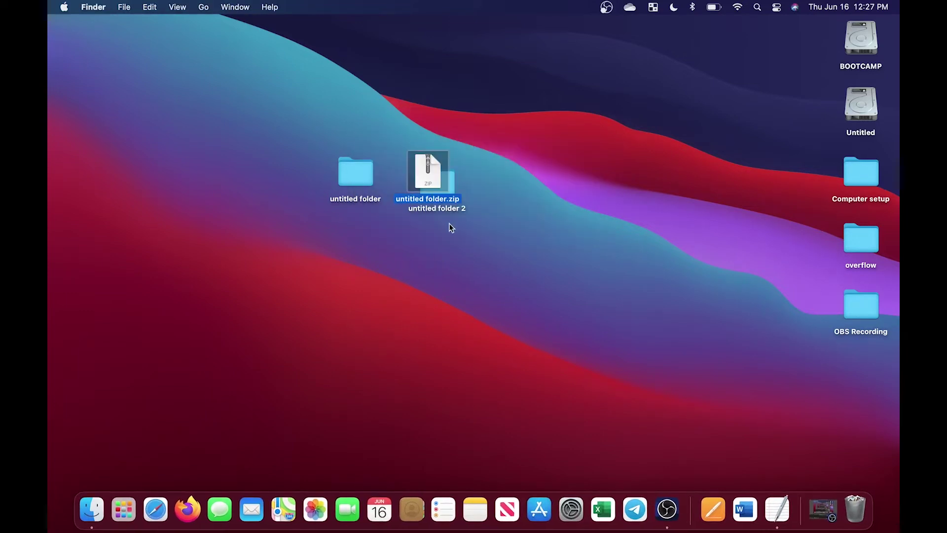
{"action": "double_click", "coordinate": [450, 207]}
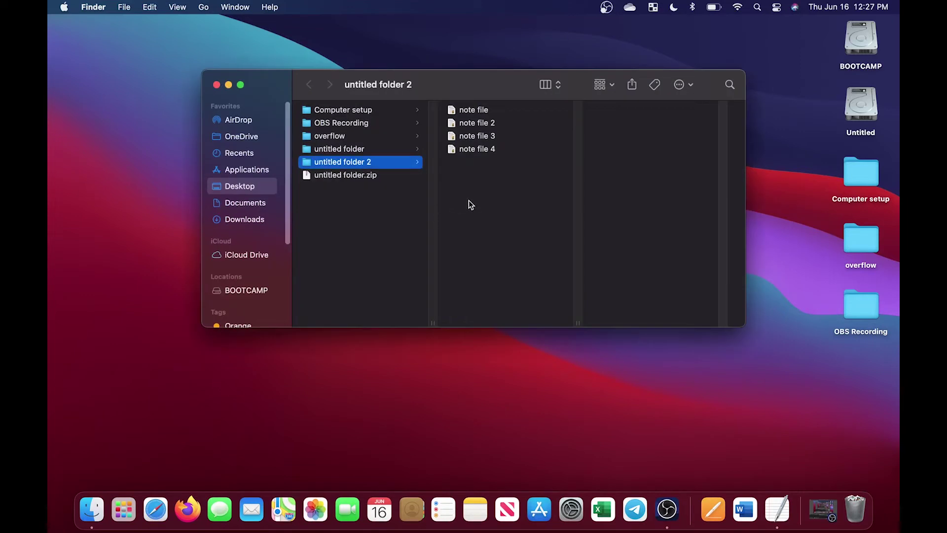
Select untitled folder, untitled folder.zip and untitled folder 2 on the desktop
{"action": "left_click", "coordinate": [216, 85]}
{"action": "left_click_drag", "start_coordinate": [289, 152], "coordinate": [499, 236]}
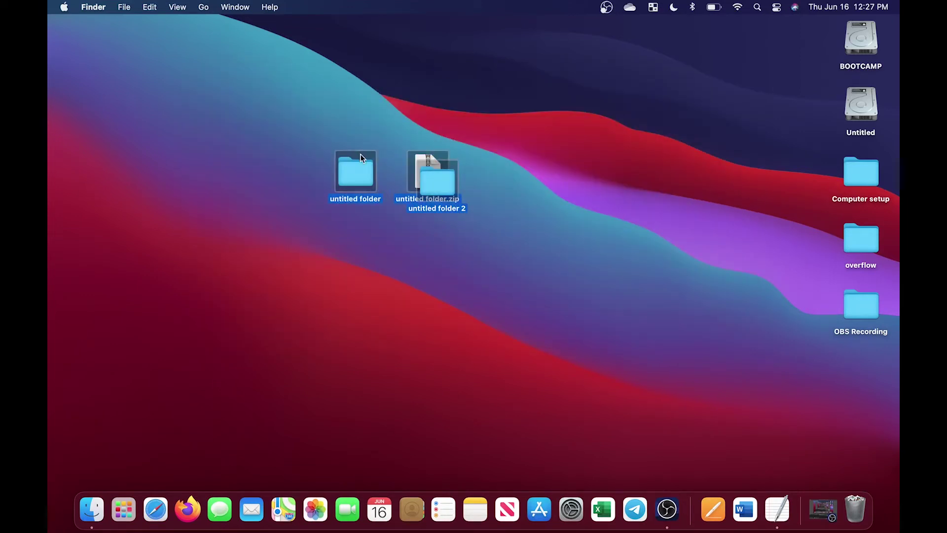
{"action": "left_click", "coordinate": [384, 223]}
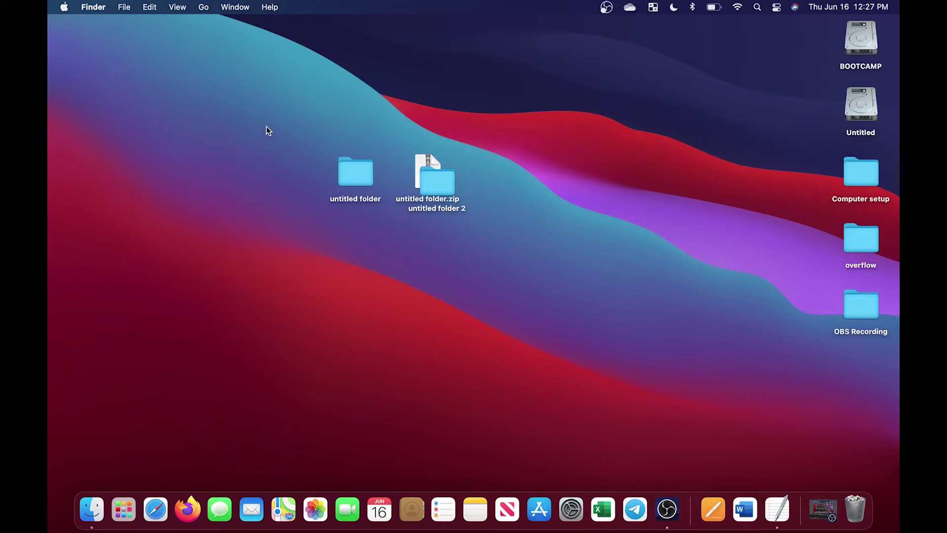
{"action": "left_click_drag", "start_coordinate": [247, 134], "coordinate": [474, 219]}
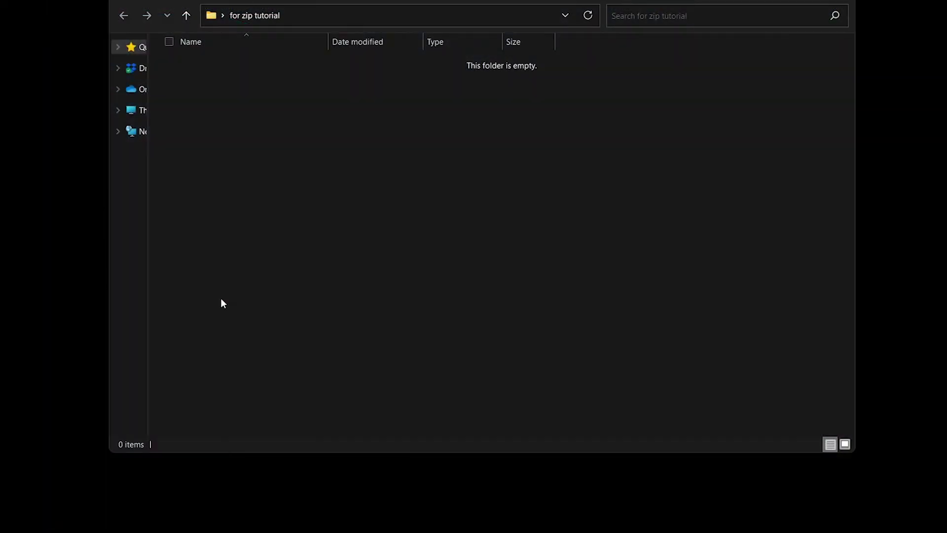
Create a new text document named test.txt in the for zip tutorial folder
{"action": "right_click", "coordinate": [323, 150]}
{"action": "mouse_move", "coordinate": [400, 423]}
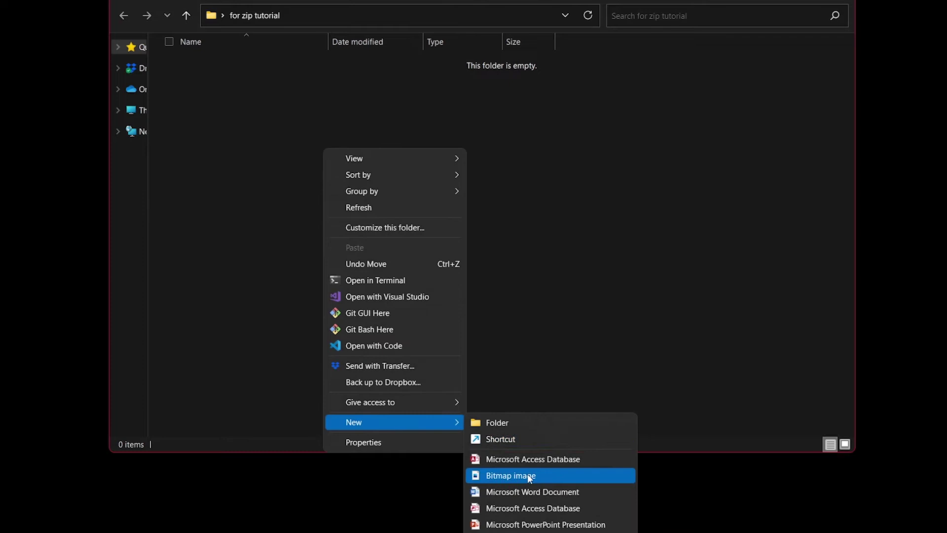
{"action": "left_click", "coordinate": [518, 530]}
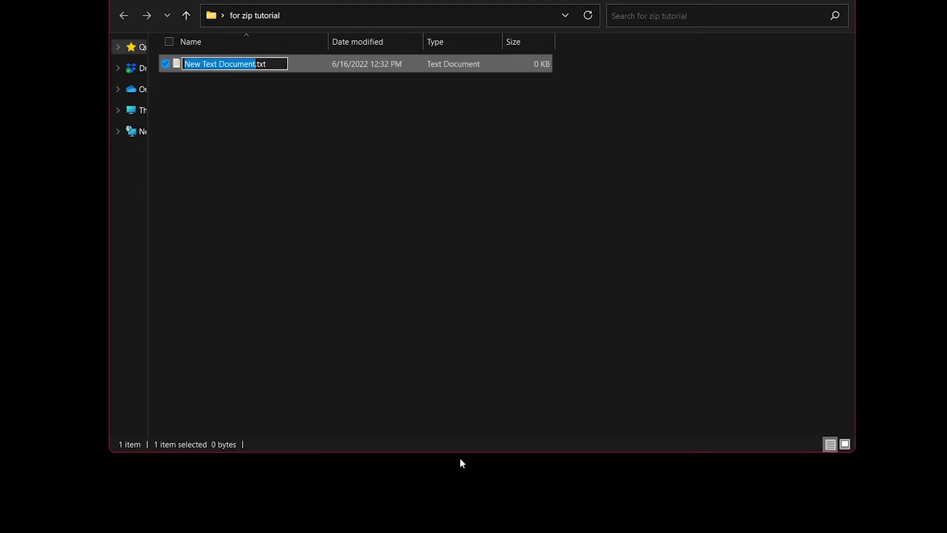
{"action": "type", "text": "test"}
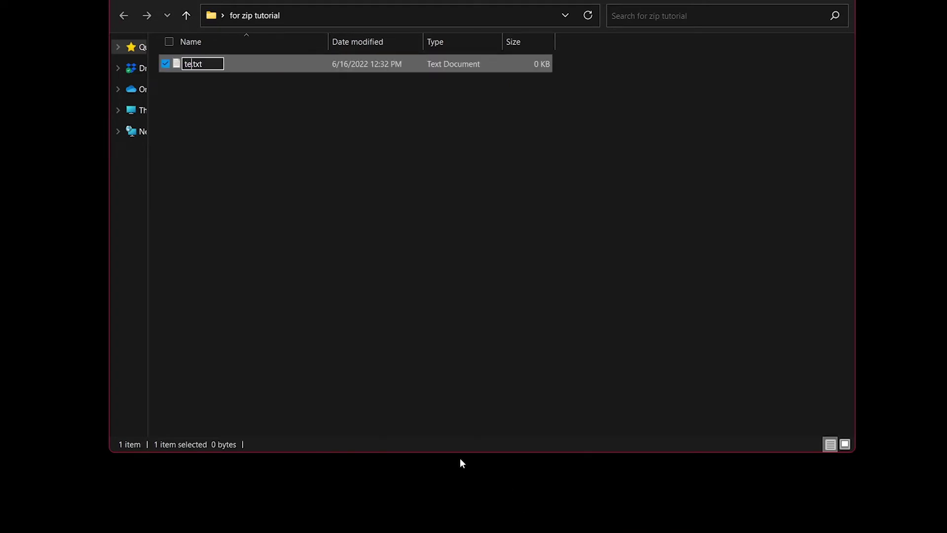
{"action": "key", "text": "Return"}
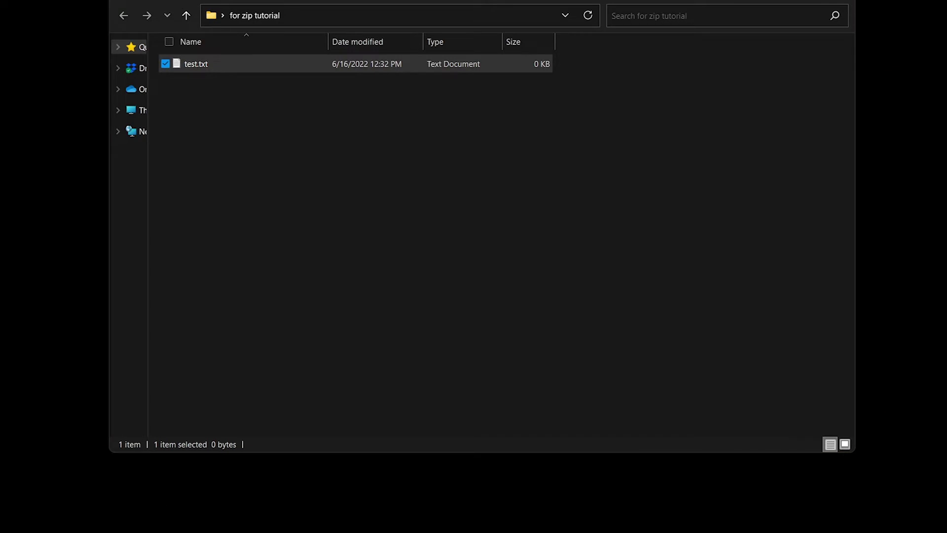
Type sample text into test.txt in Notepad and save it
{"action": "key", "text": "Return"}
{"action": "left_click_drag", "start_coordinate": [312, 59], "coordinate": [336, 55]}
{"action": "type", "text": "asdfa"}
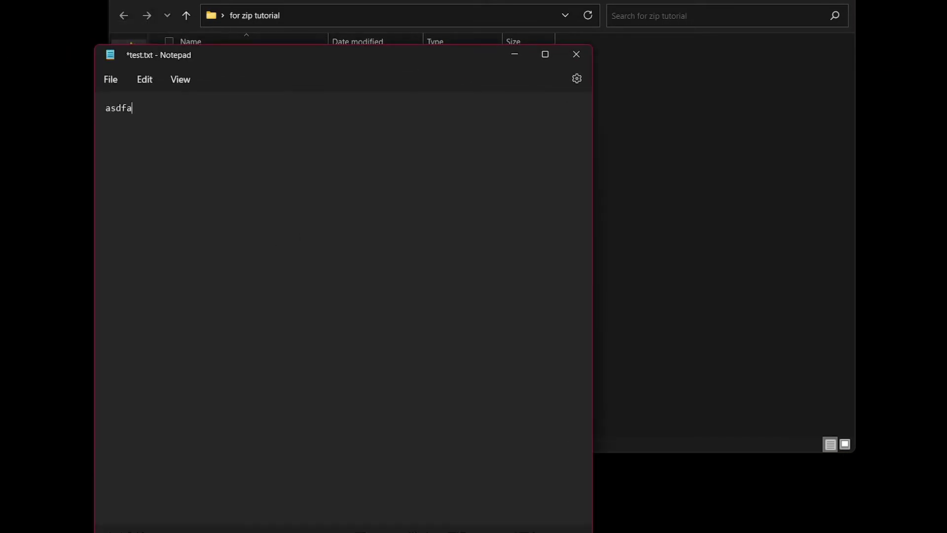
{"action": "type", "text": "hsdkfhaksdjfhajksfkashdf"}
{"action": "key", "text": "ctrl+s"}
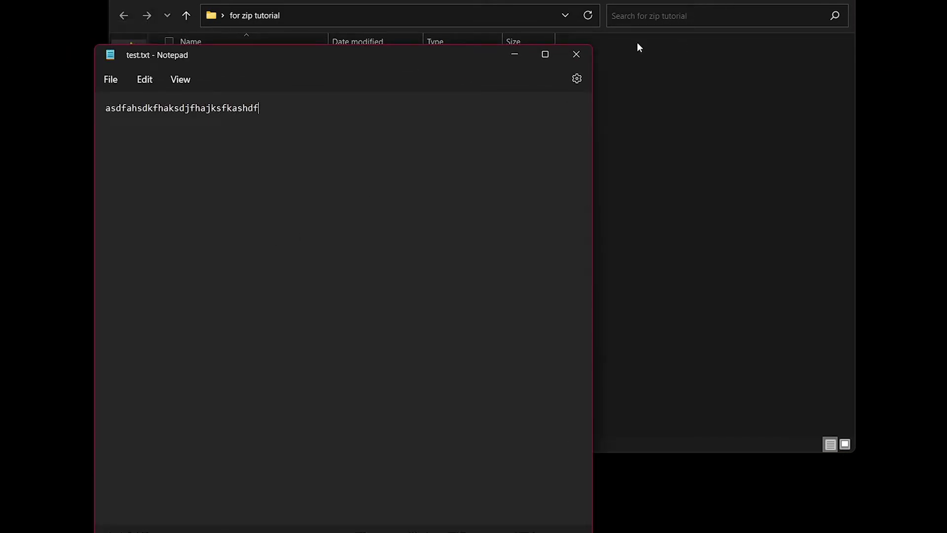
{"action": "left_click", "coordinate": [570, 65]}
{"action": "left_click", "coordinate": [422, 145]}
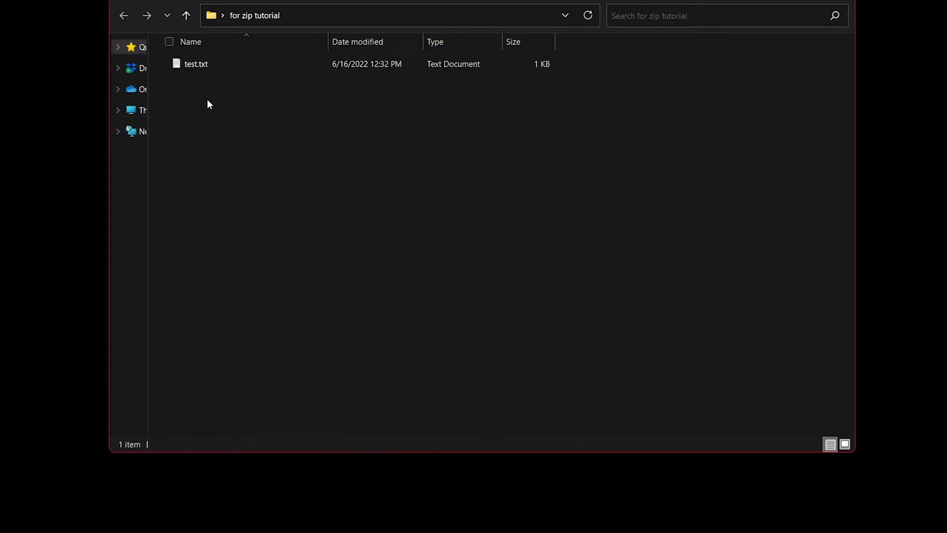
{"action": "right_click", "coordinate": [196, 64]}
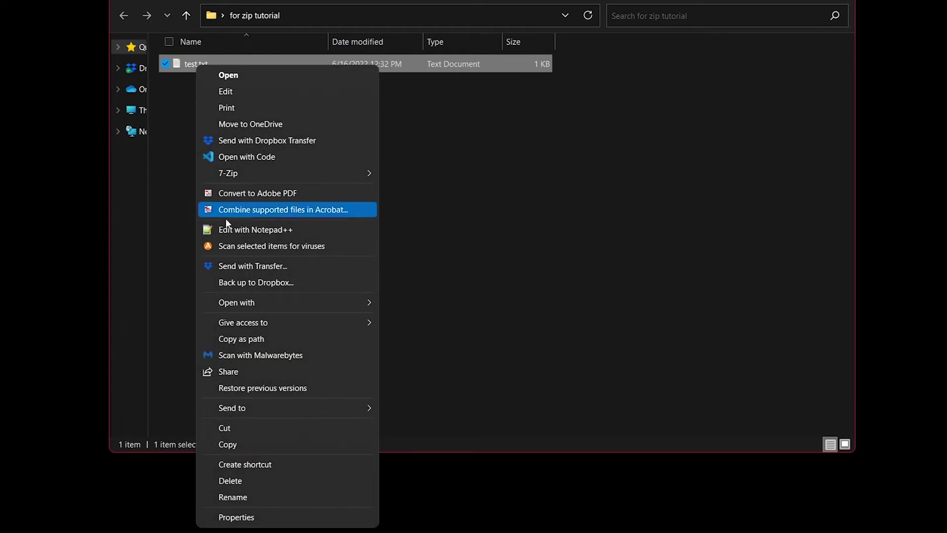
{"action": "mouse_move", "coordinate": [290, 405]}
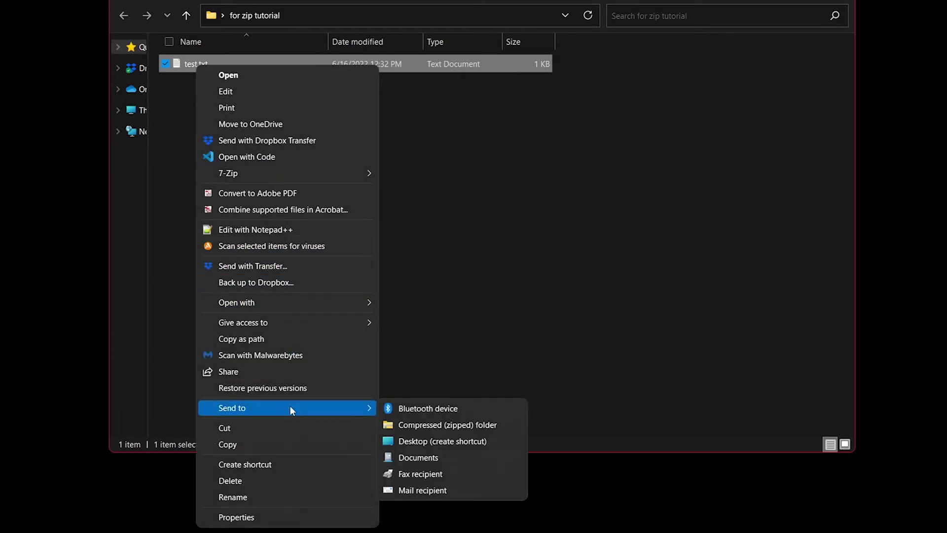
{"action": "left_click", "coordinate": [446, 425]}
{"action": "left_click", "coordinate": [205, 112]}
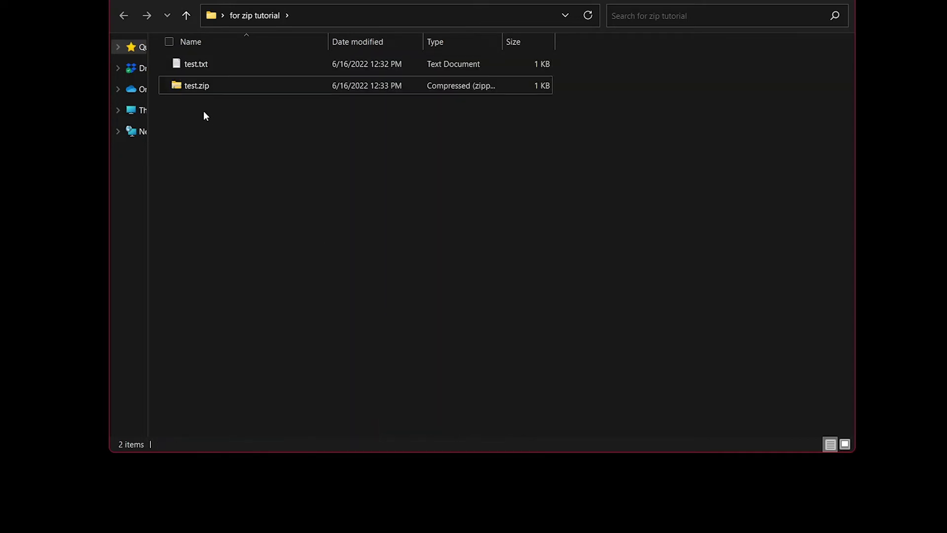
{"action": "double_click", "coordinate": [206, 85]}
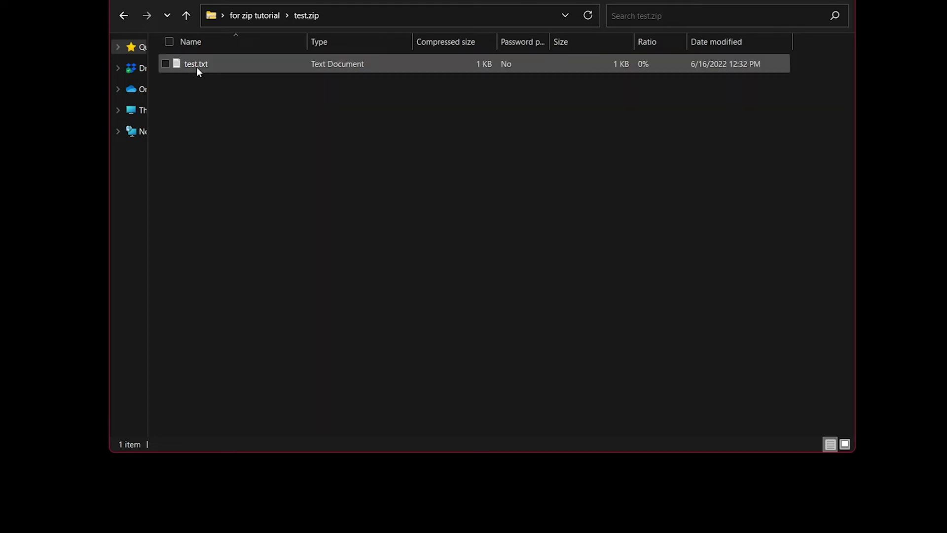
{"action": "left_click", "coordinate": [196, 67]}
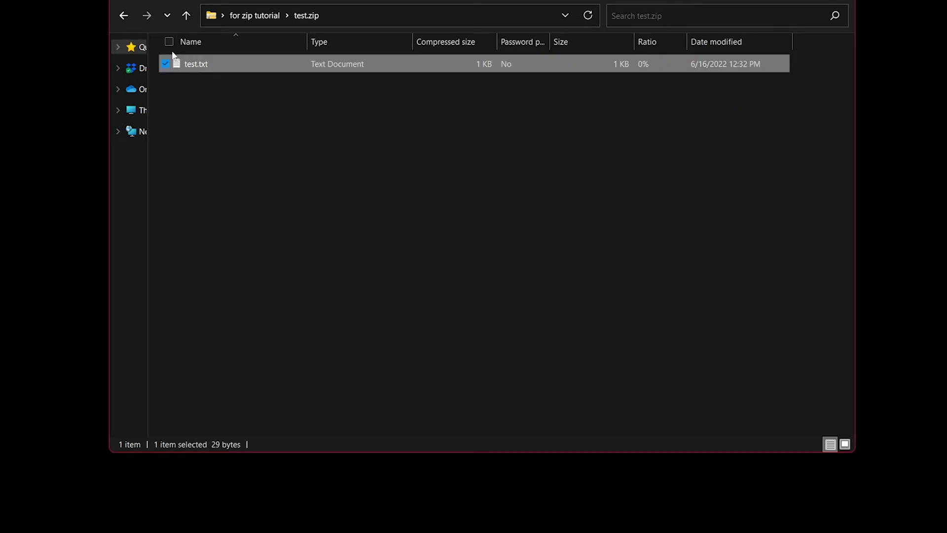
{"action": "left_click", "coordinate": [122, 16]}
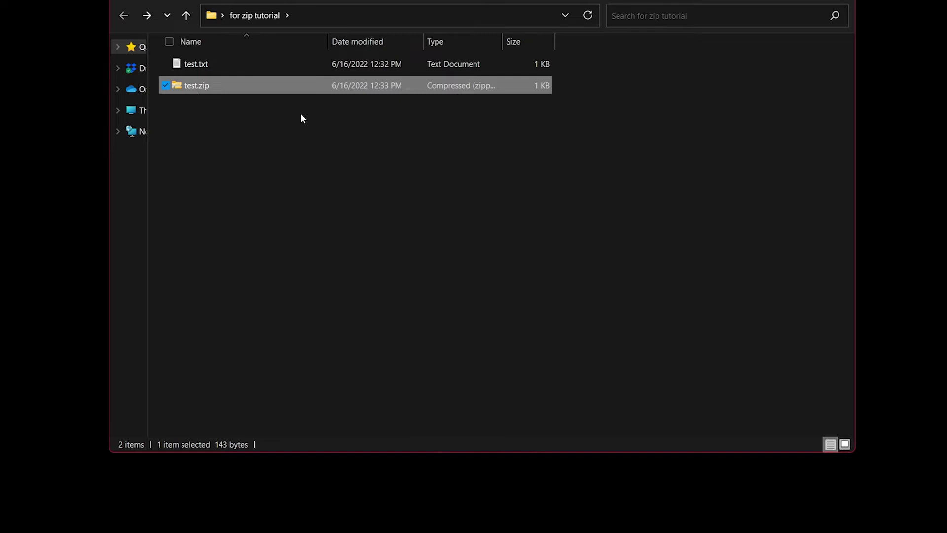
{"action": "key", "text": "Delete"}
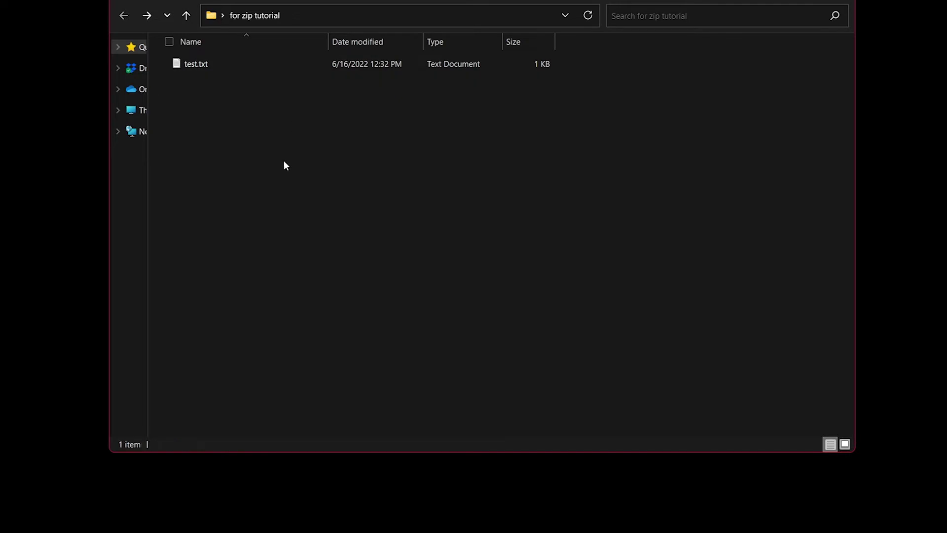
{"action": "right_click", "coordinate": [198, 57]}
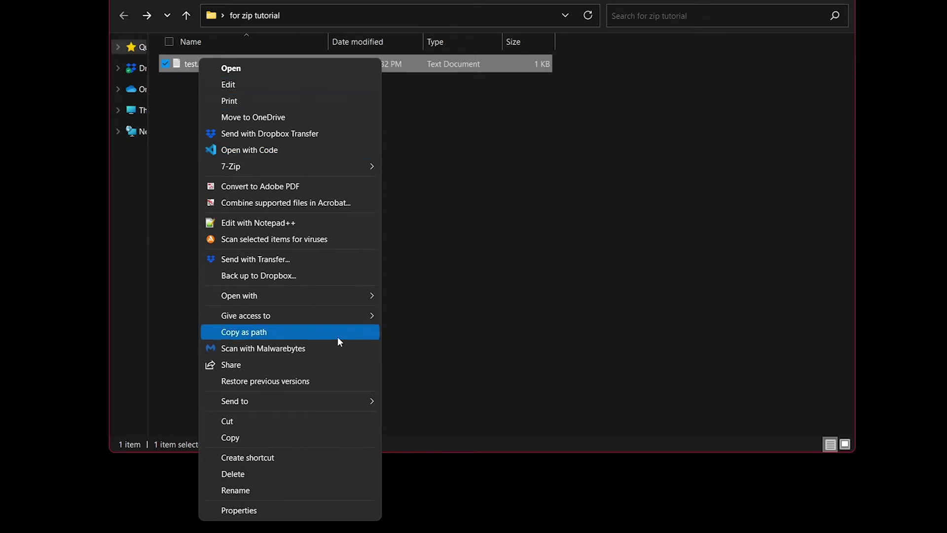
{"action": "left_click", "coordinate": [475, 202]}
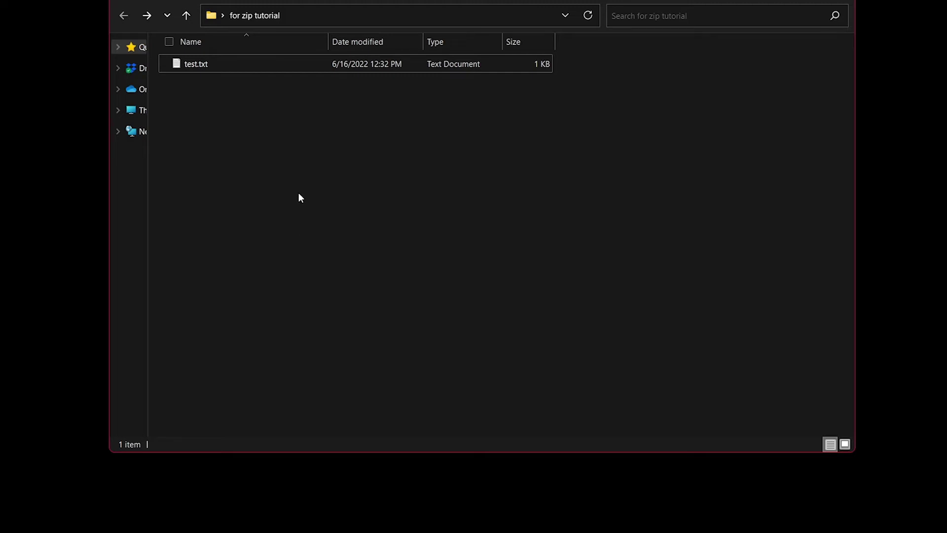
Duplicate test.txt seven times with copy and paste
{"action": "left_click", "coordinate": [196, 68]}
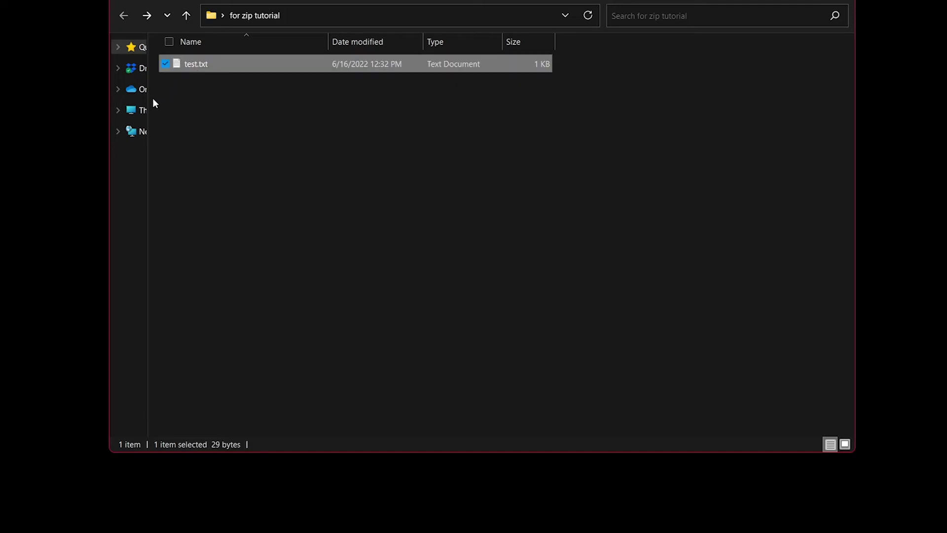
{"action": "key", "text": "ctrl+c"}
{"action": "key", "text": "ctrl+v"}
{"action": "key", "text": "ctrl+v"}
{"action": "key", "text": "ctrl+v"}
{"action": "key", "text": "ctrl+v"}
{"action": "key", "text": "ctrl+v"}
{"action": "key", "text": "ctrl+v"}
{"action": "key", "text": "ctrl+v"}
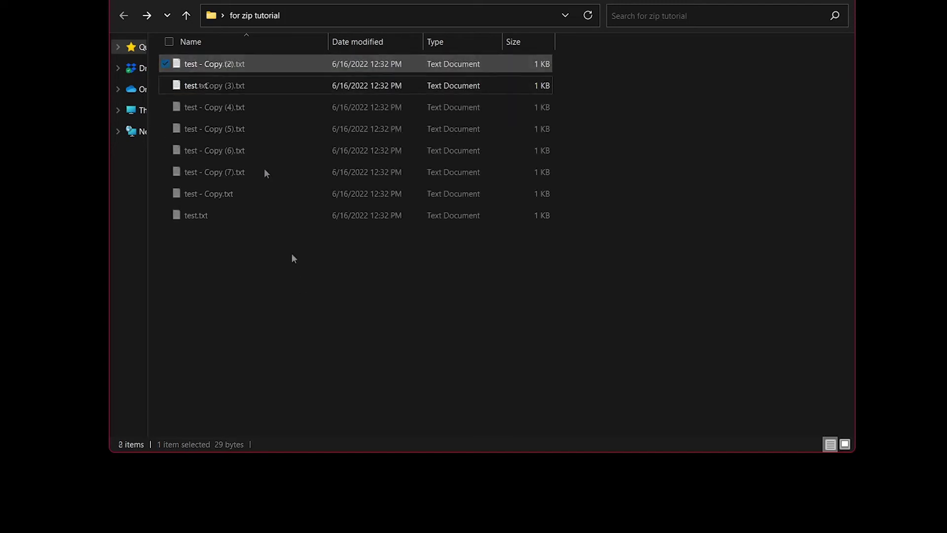
{"action": "left_click", "coordinate": [283, 253]}
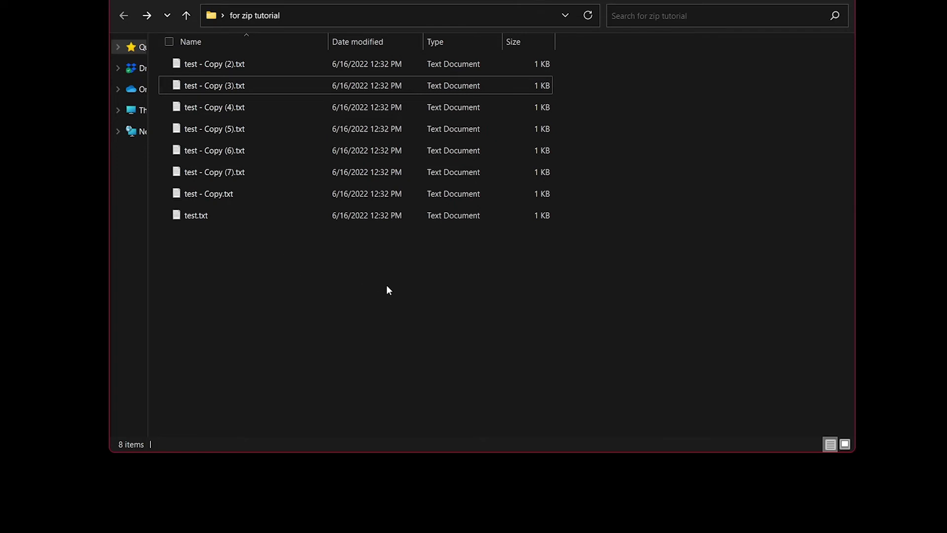
Send all eight text files to a compressed (zipped) folder with the default name
{"action": "left_click_drag", "start_coordinate": [402, 282], "coordinate": [214, 62]}
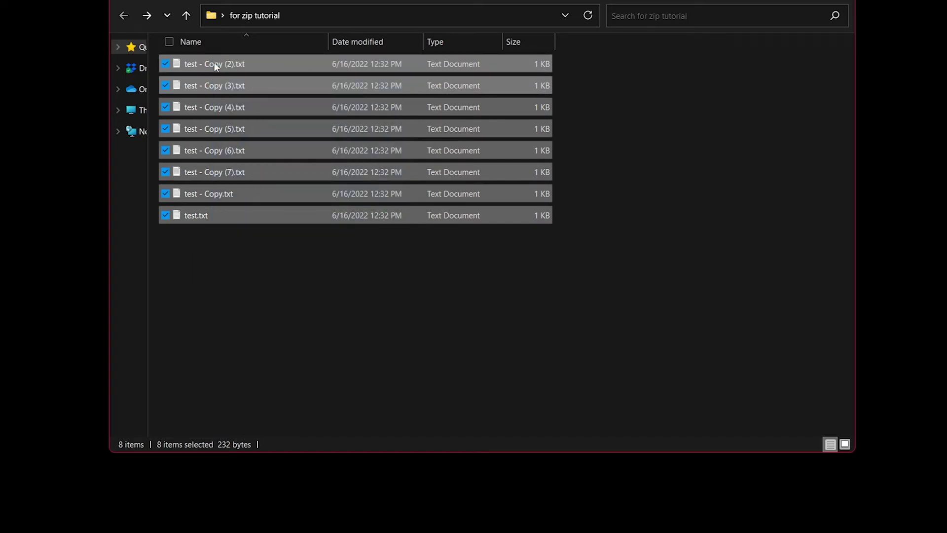
{"action": "right_click", "coordinate": [215, 63]}
{"action": "mouse_move", "coordinate": [268, 351]}
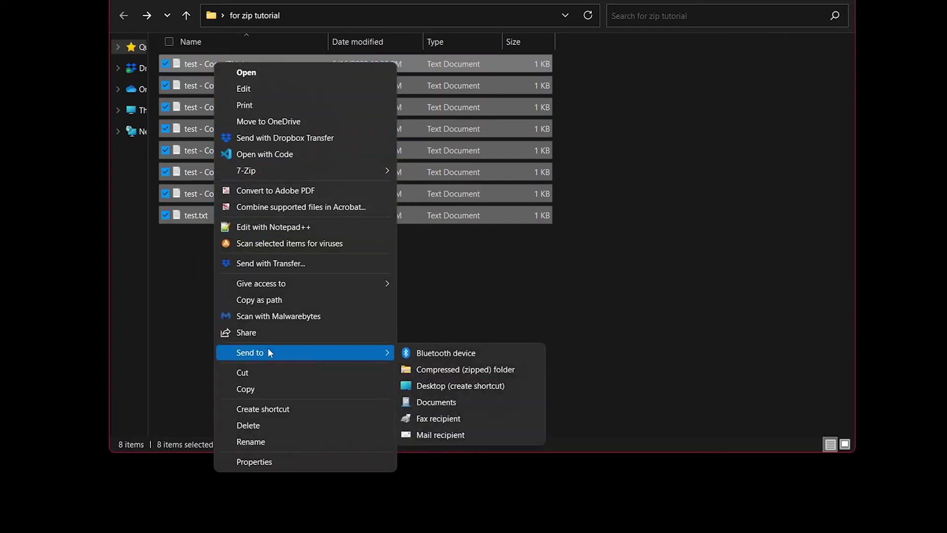
{"action": "left_click", "coordinate": [454, 369]}
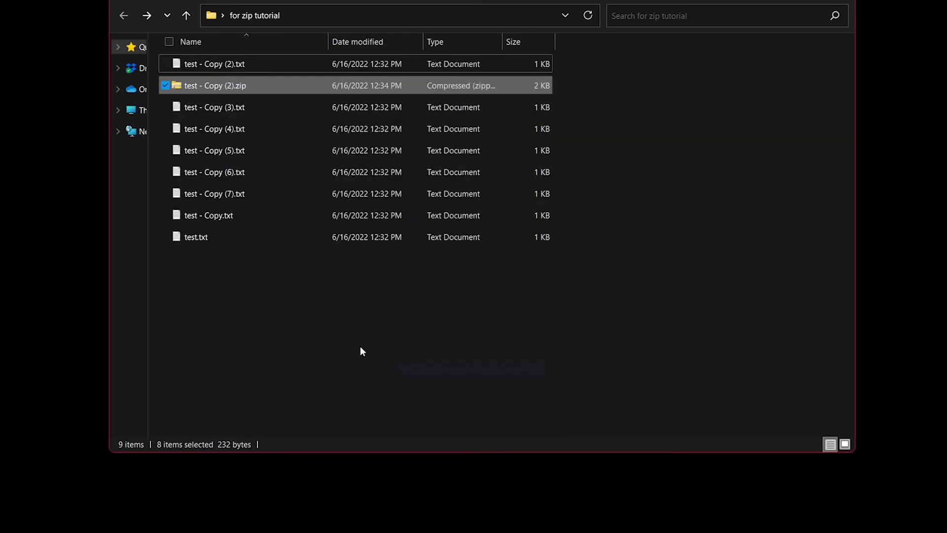
{"action": "left_click", "coordinate": [293, 268]}
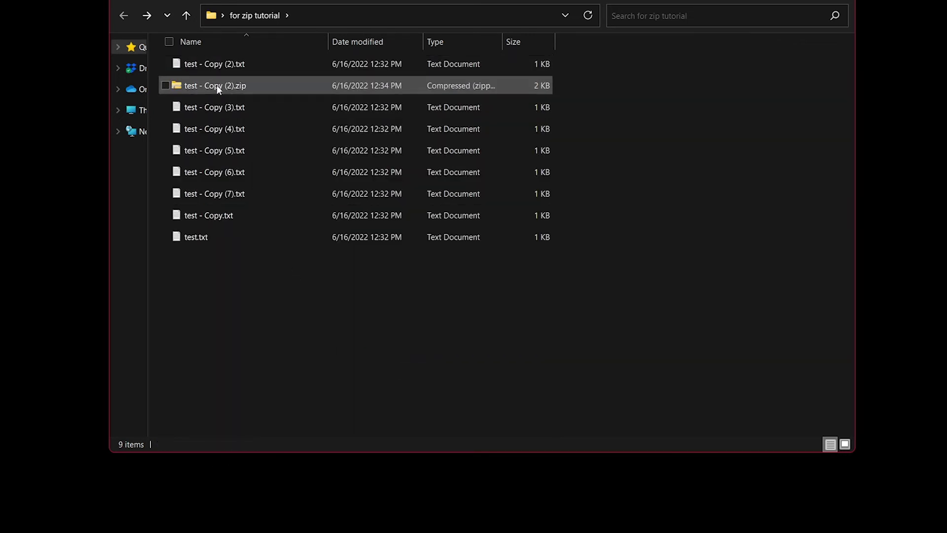
Open the trial zip to check its contents, then delete it
{"action": "double_click", "coordinate": [191, 86]}
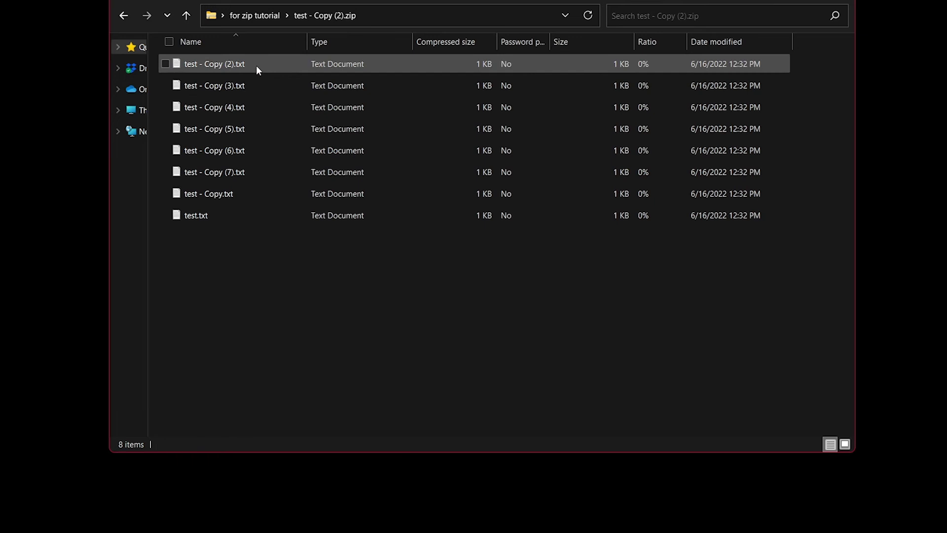
{"action": "left_click", "coordinate": [124, 15]}
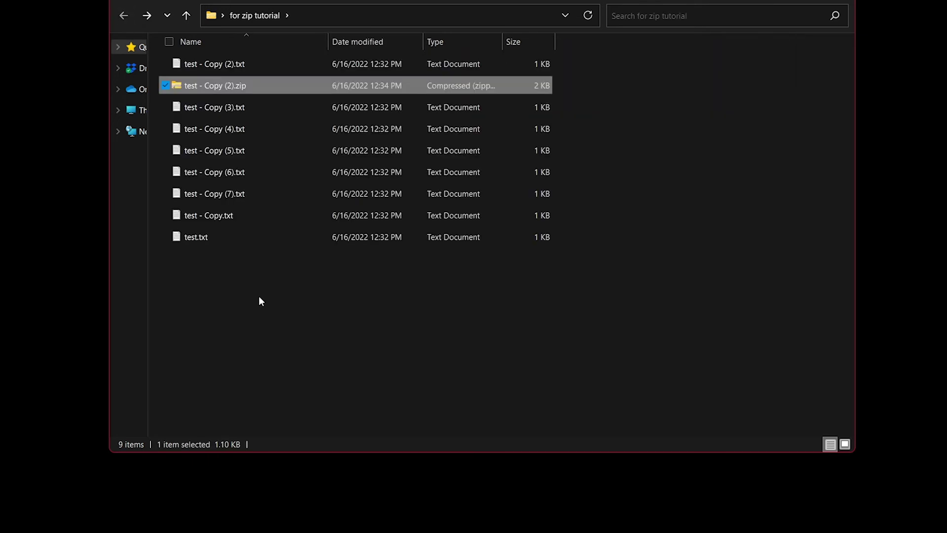
{"action": "left_click", "coordinate": [244, 91]}
{"action": "key", "text": "Delete"}
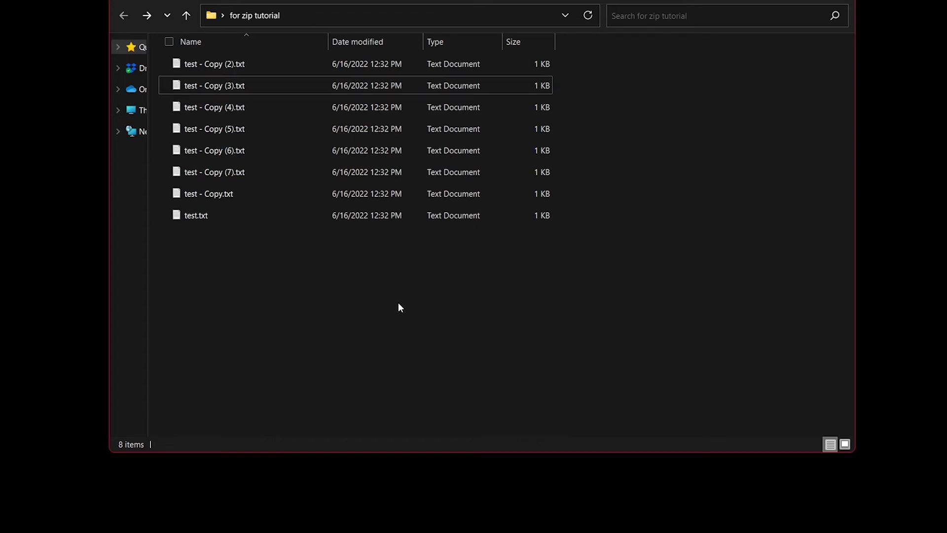
Create a folder named 'test folder to zip' and select the eight text files
{"action": "right_click", "coordinate": [264, 267]}
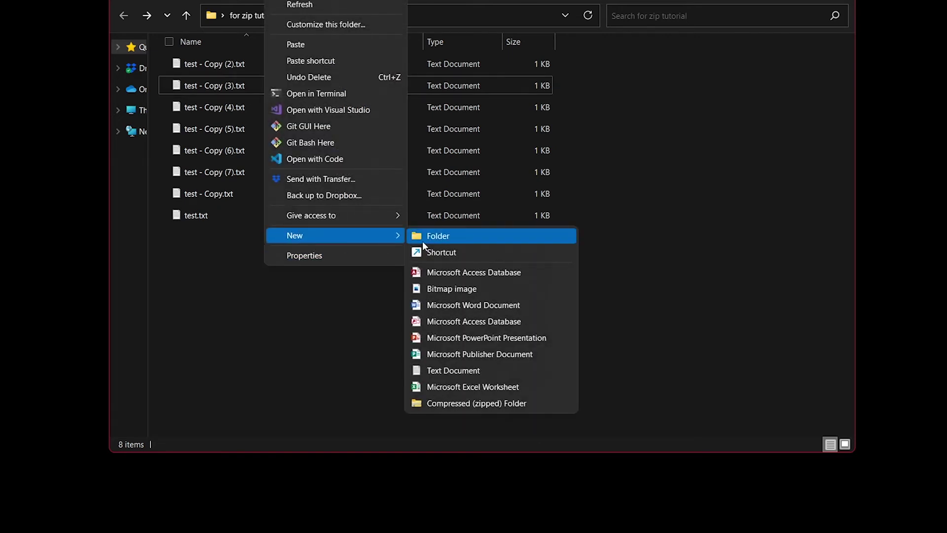
{"action": "left_click", "coordinate": [425, 240]}
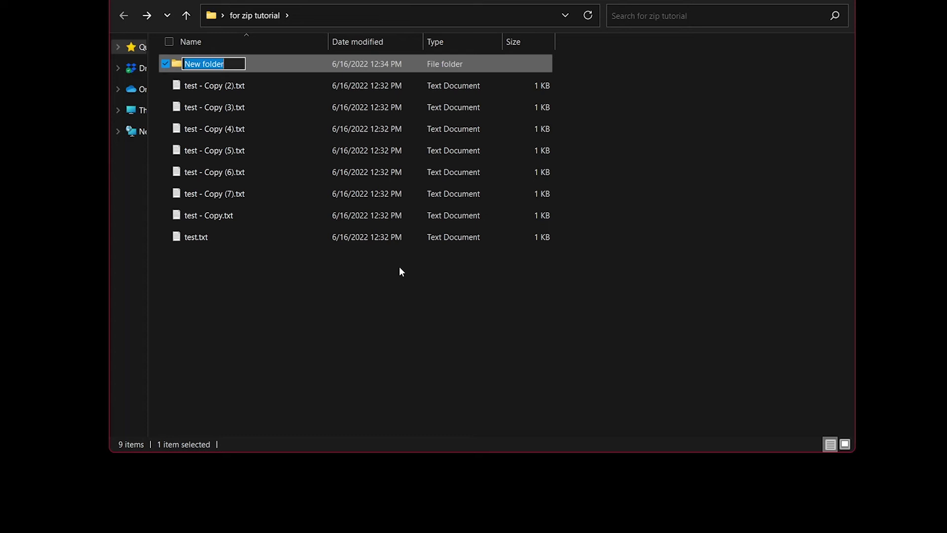
{"action": "type", "text": "test folder to zip"}
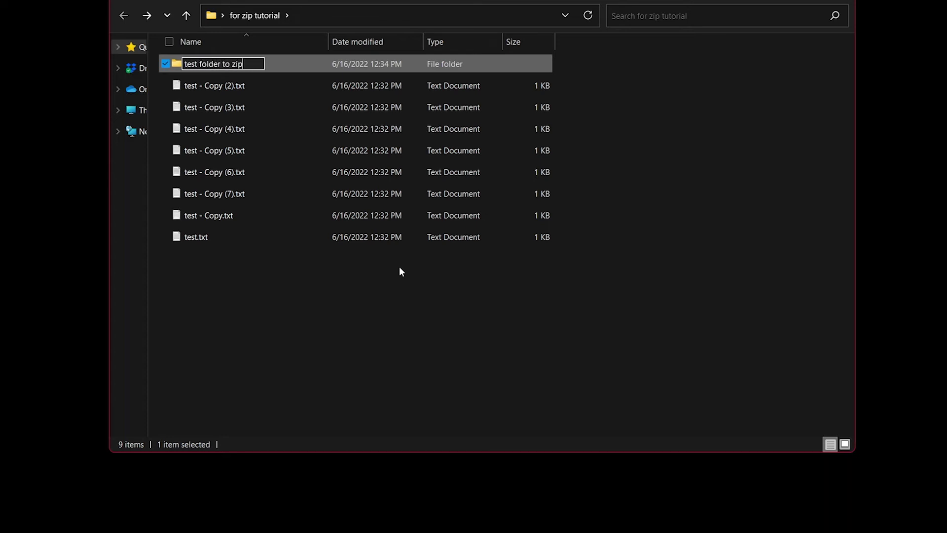
{"action": "key", "text": "Return"}
{"action": "left_click_drag", "start_coordinate": [284, 330], "coordinate": [227, 67]}
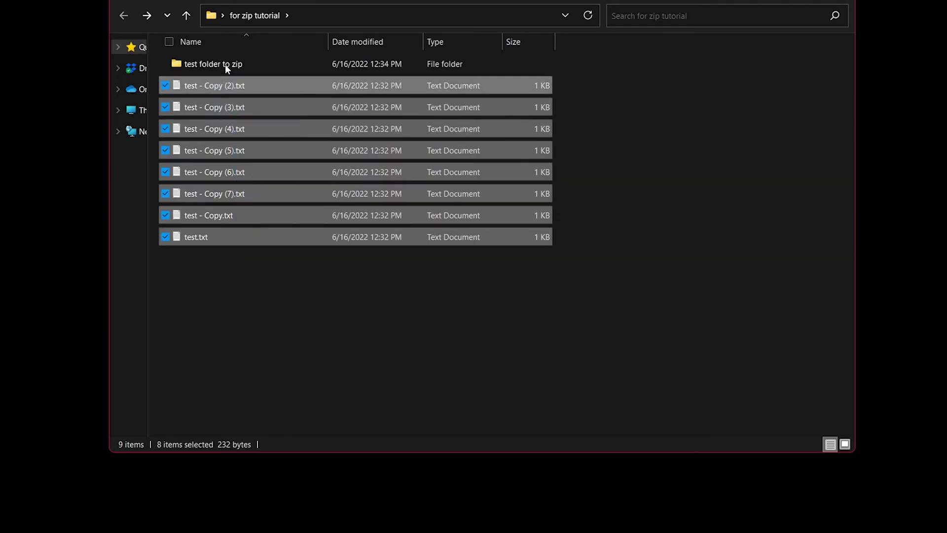
Move the eight files into test folder to zip and compress it into test folder to zip.zip
{"action": "left_click", "coordinate": [206, 67]}
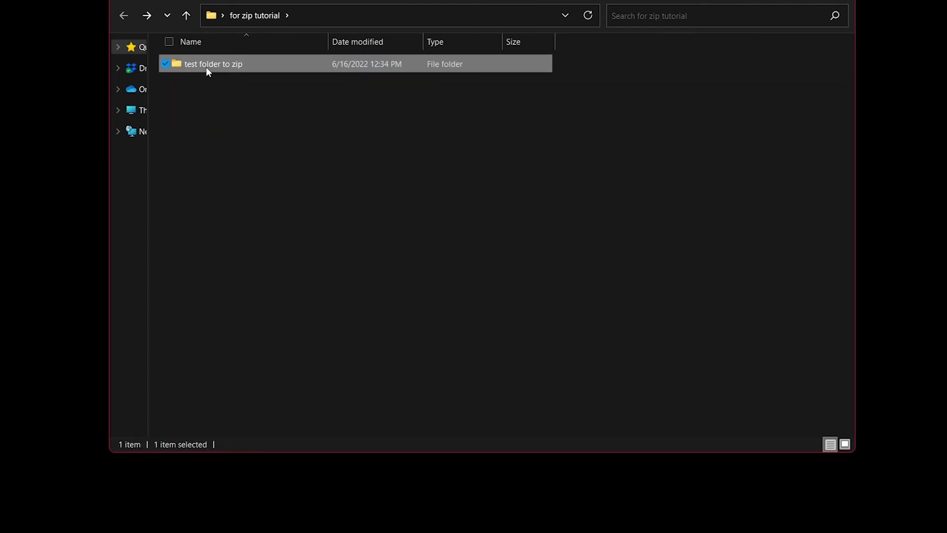
{"action": "right_click", "coordinate": [206, 67]}
{"action": "mouse_move", "coordinate": [342, 449]}
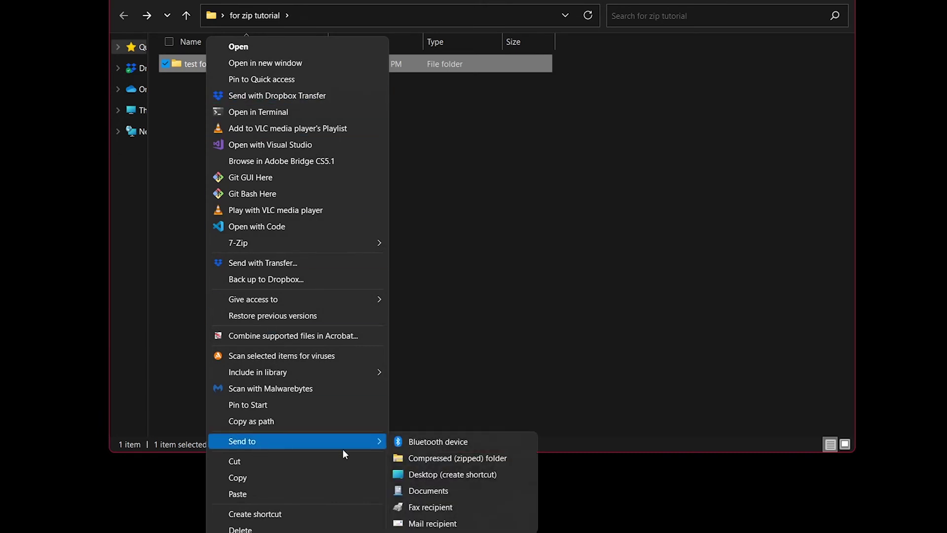
{"action": "left_click", "coordinate": [463, 458]}
{"action": "left_click", "coordinate": [243, 118]}
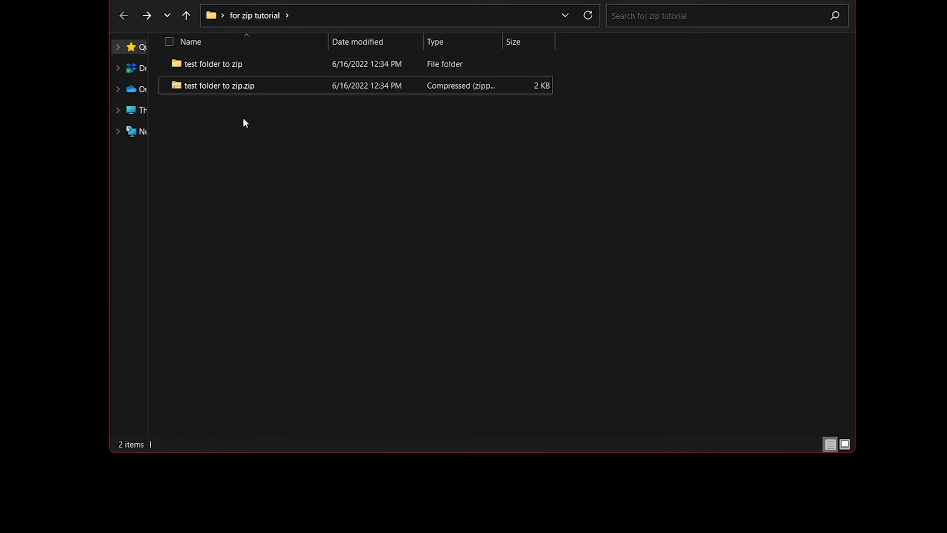
Open test folder to zip.zip and its inner folder to verify the eight files, then go back
{"action": "mouse_move", "coordinate": [193, 86]}
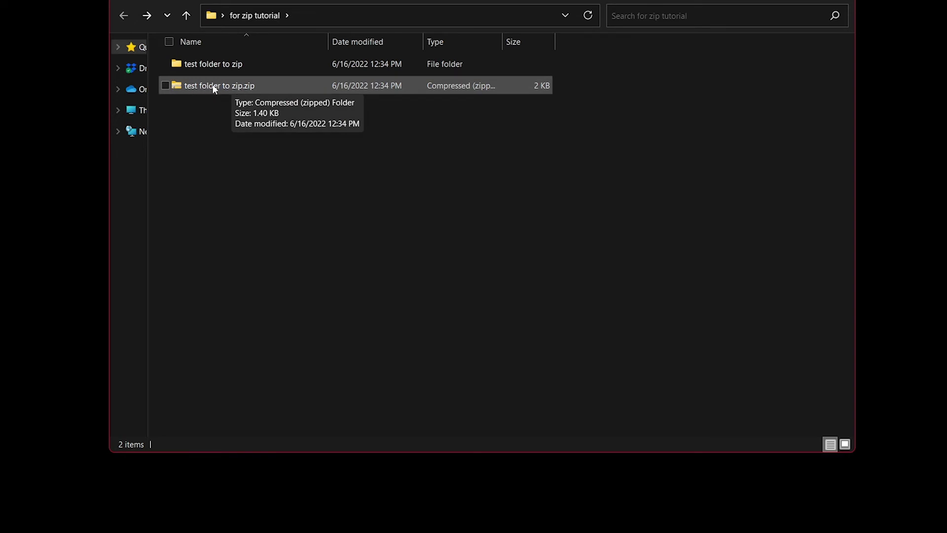
{"action": "mouse_move", "coordinate": [206, 63]}
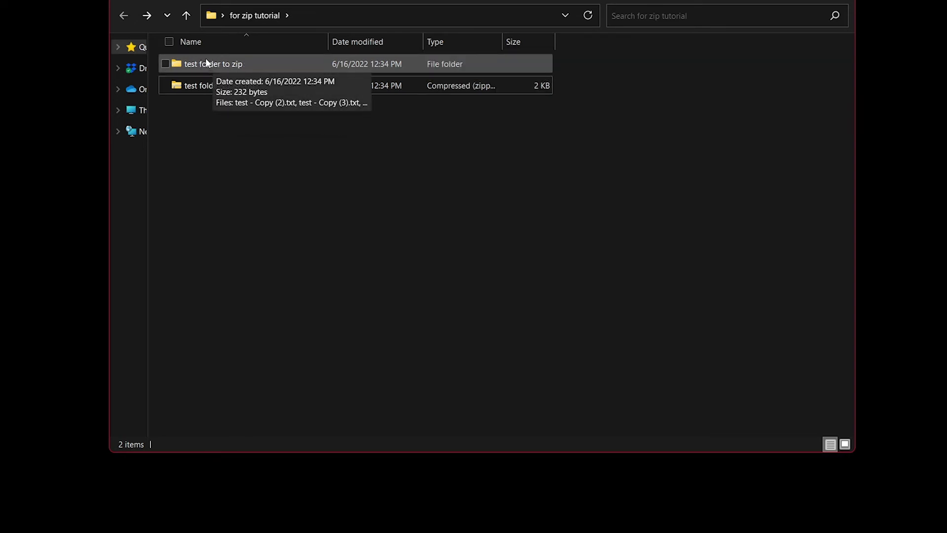
{"action": "double_click", "coordinate": [184, 85]}
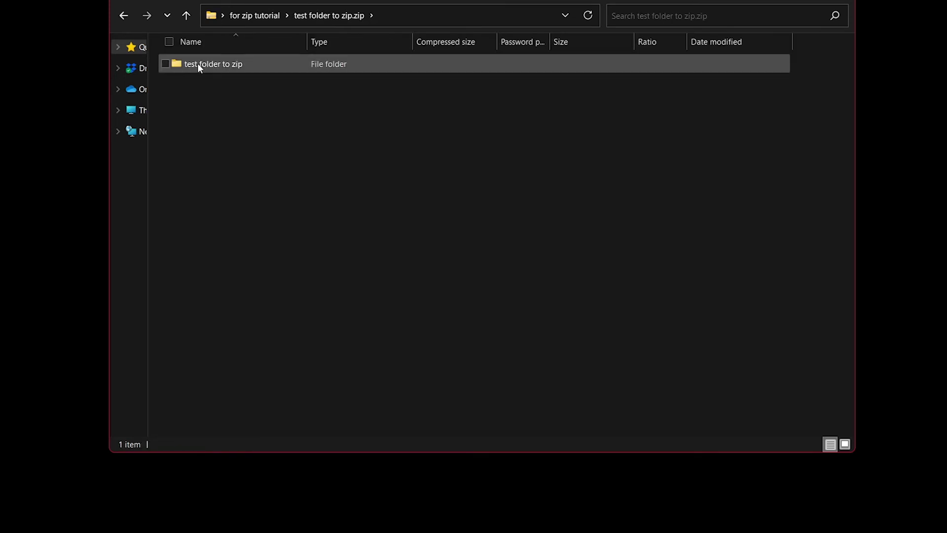
{"action": "double_click", "coordinate": [198, 64]}
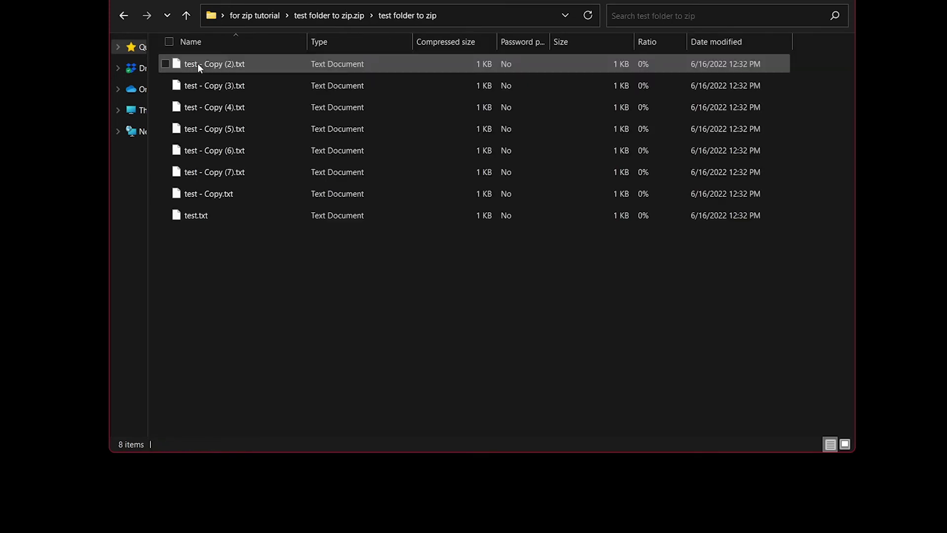
{"action": "left_click", "coordinate": [121, 16]}
{"action": "left_click", "coordinate": [118, 17]}
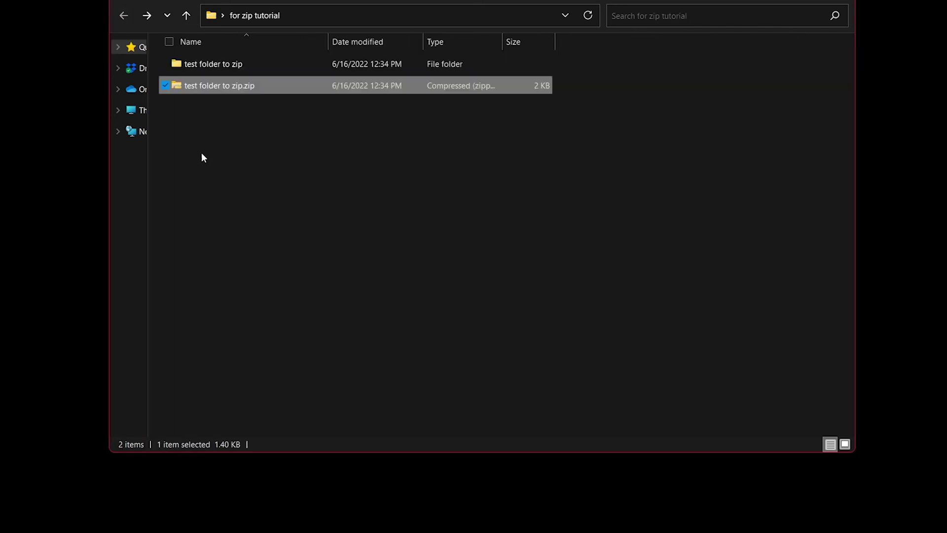